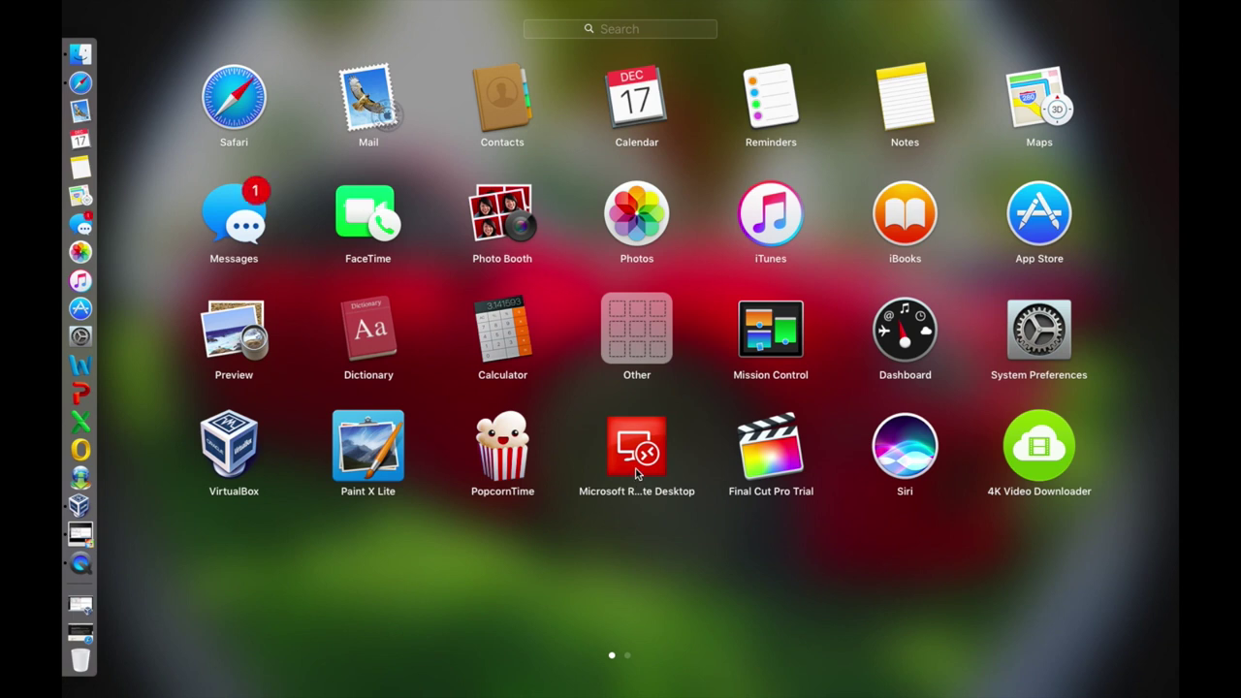
# Bring up the running ANB Windows 2 virtual machine and delete the existing FootLocker and FootAction site accounts in AIO Bot
pyautogui.click(714, 597)
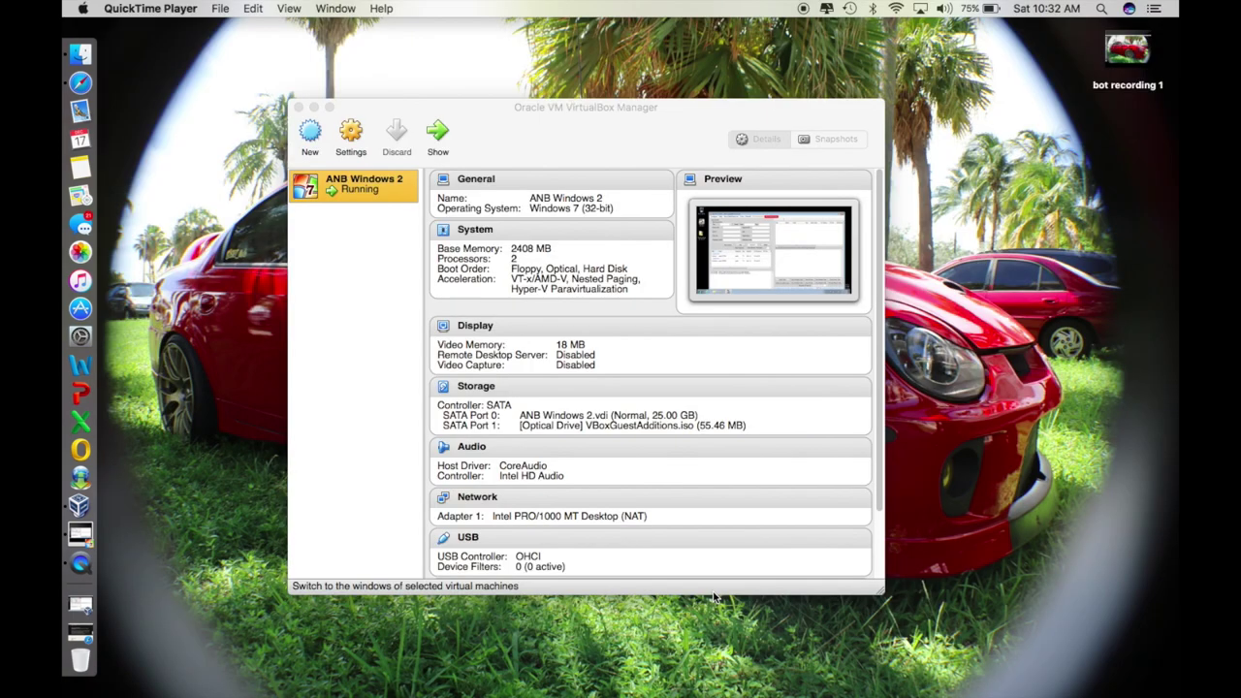
pyautogui.click(437, 136)
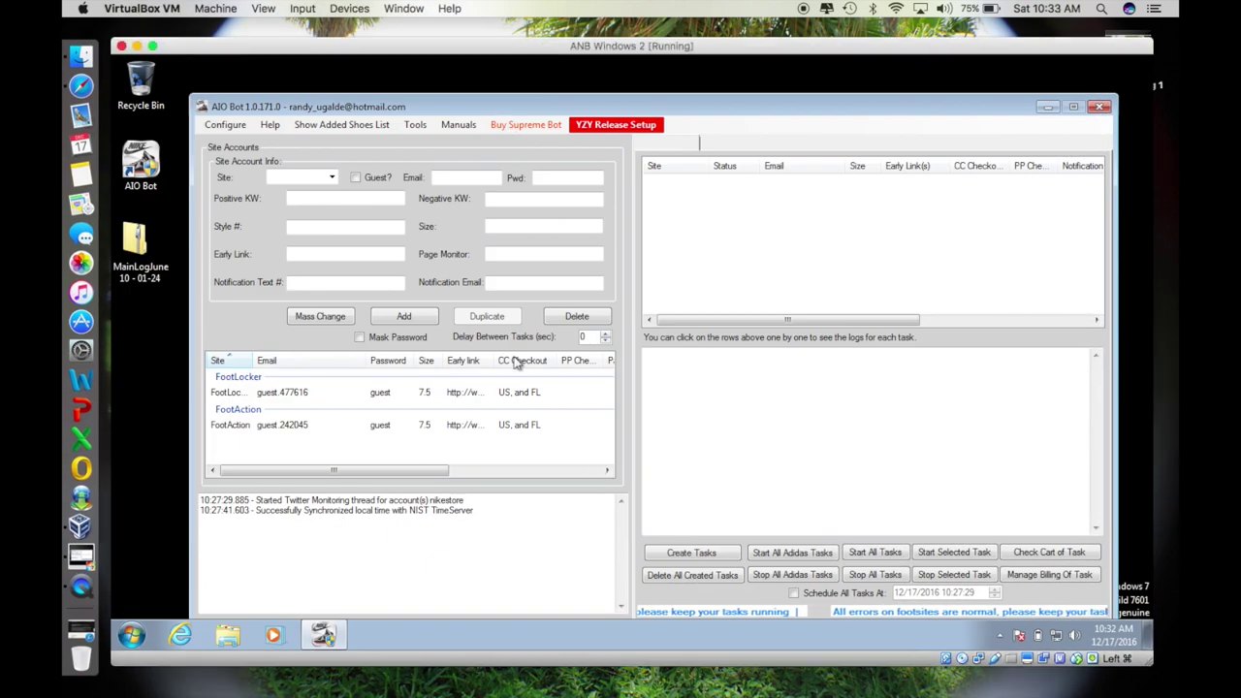
pyautogui.click(505, 392)
pyautogui.click(577, 316)
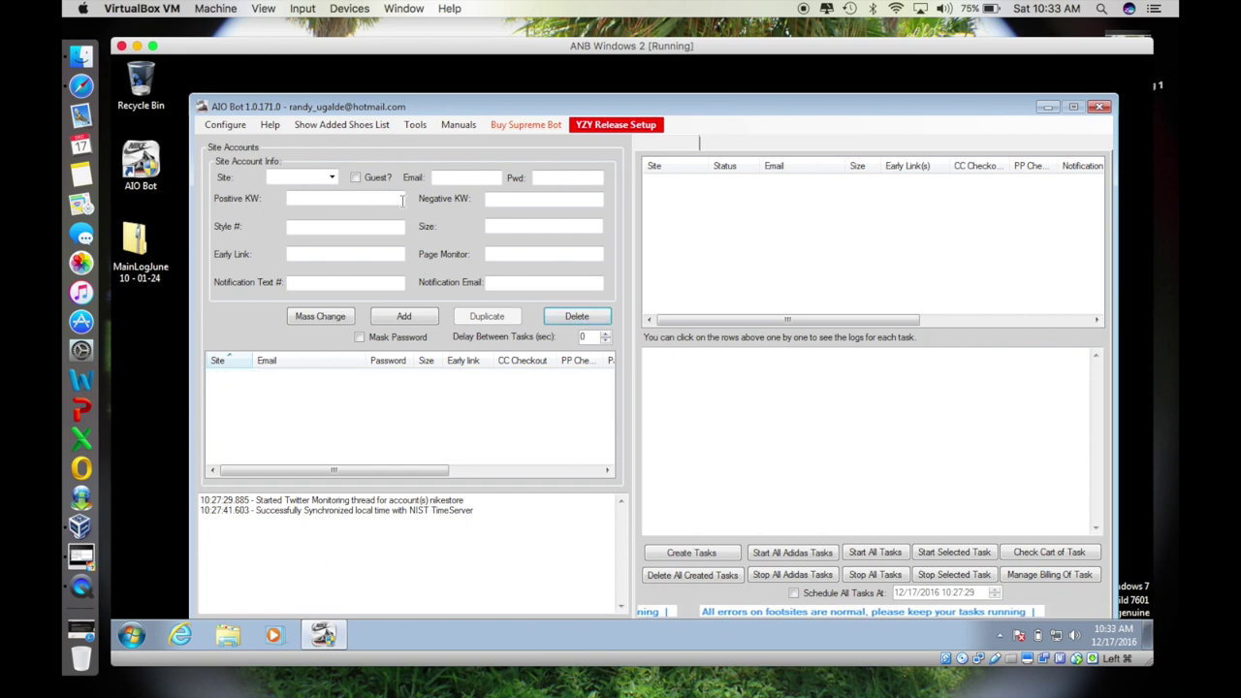
# Set up a FootLocker site account with guest checkout, positive keyword xxx and size 8
pyautogui.click(332, 177)
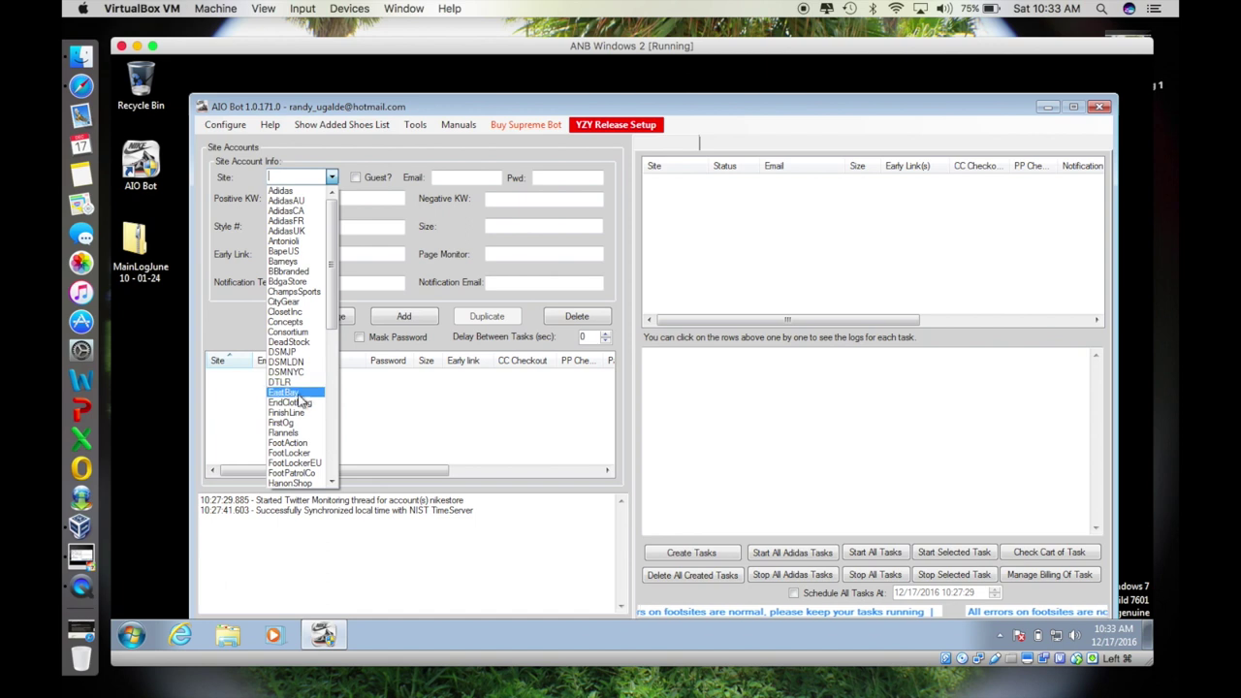
pyautogui.click(291, 453)
pyautogui.click(373, 180)
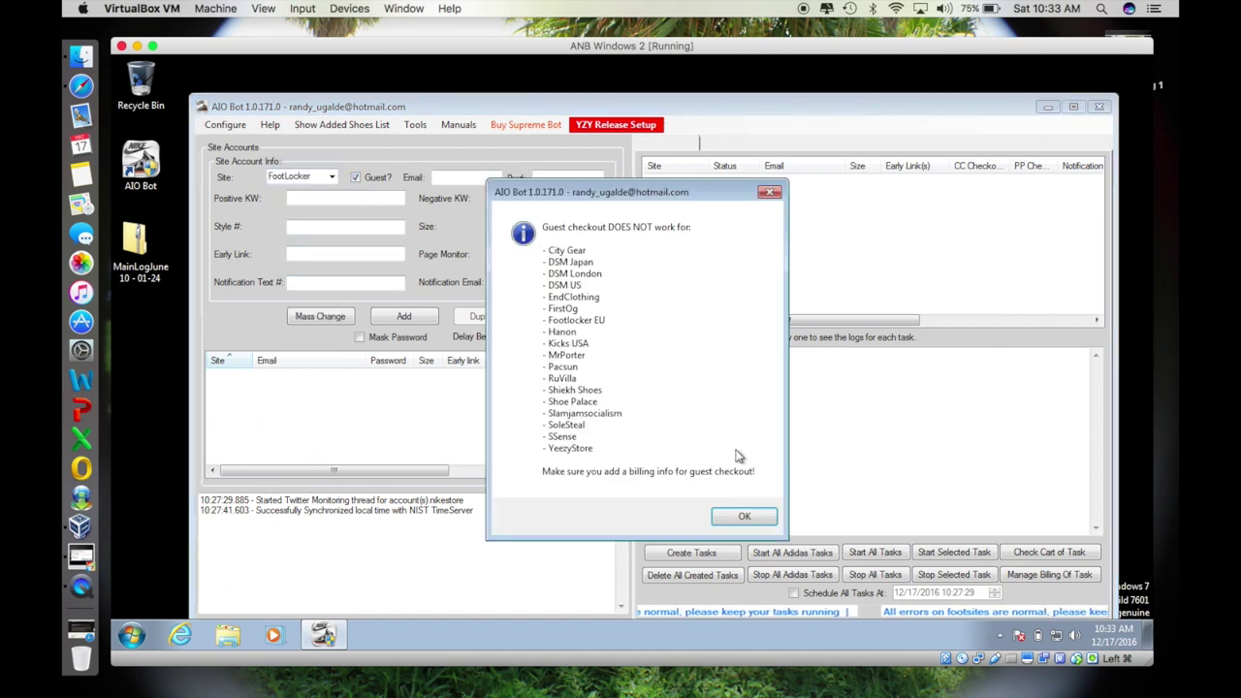
pyautogui.click(744, 519)
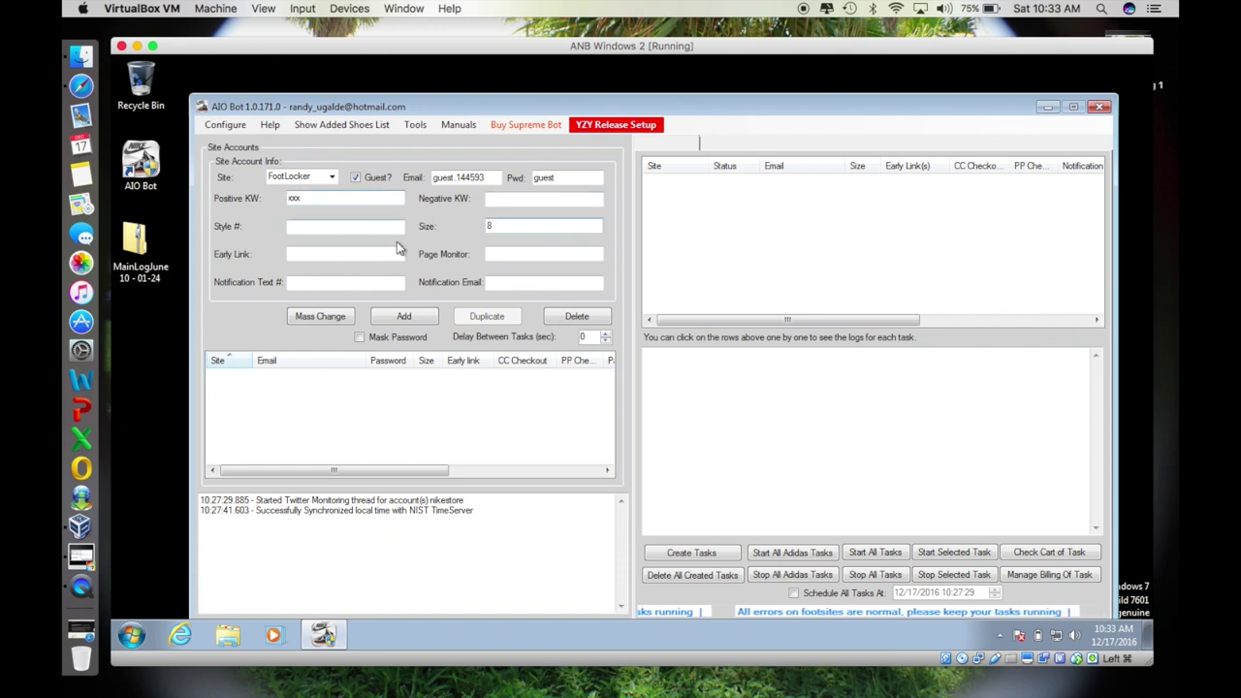
# Fill in the early link from the Footlocker - Yeezy Boost 350 V2 keyword entry and add the FootLocker account to the list
pyautogui.click(359, 254)
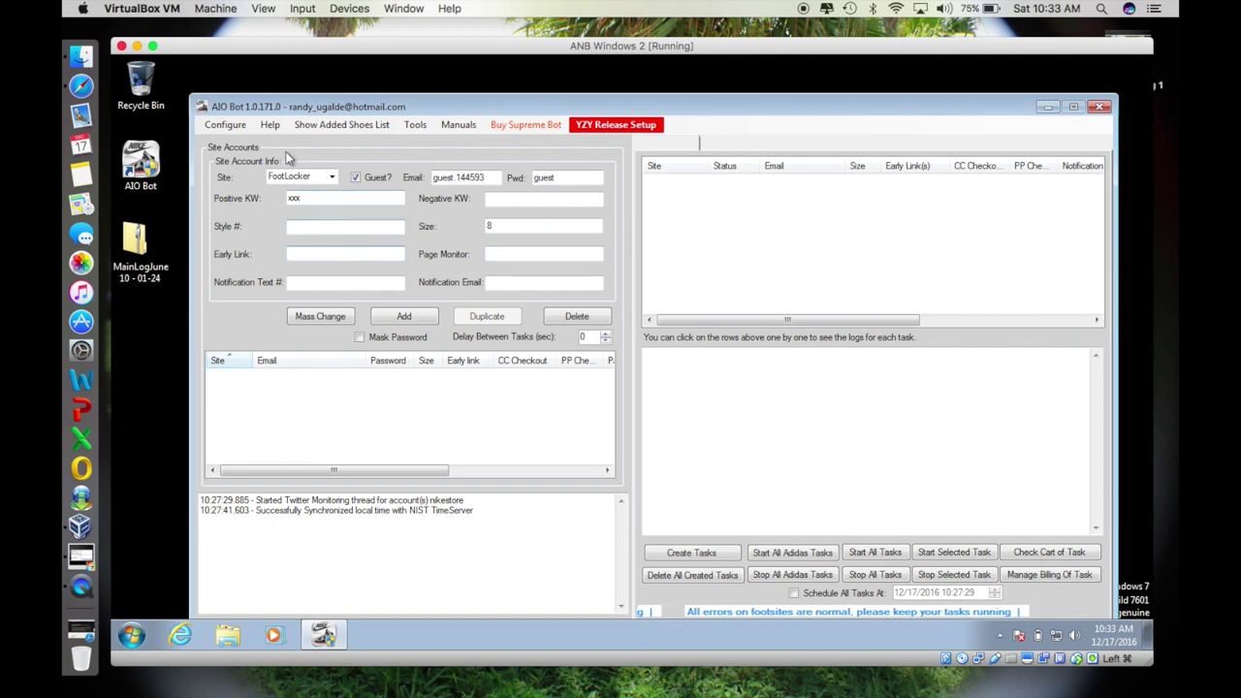
pyautogui.click(269, 124)
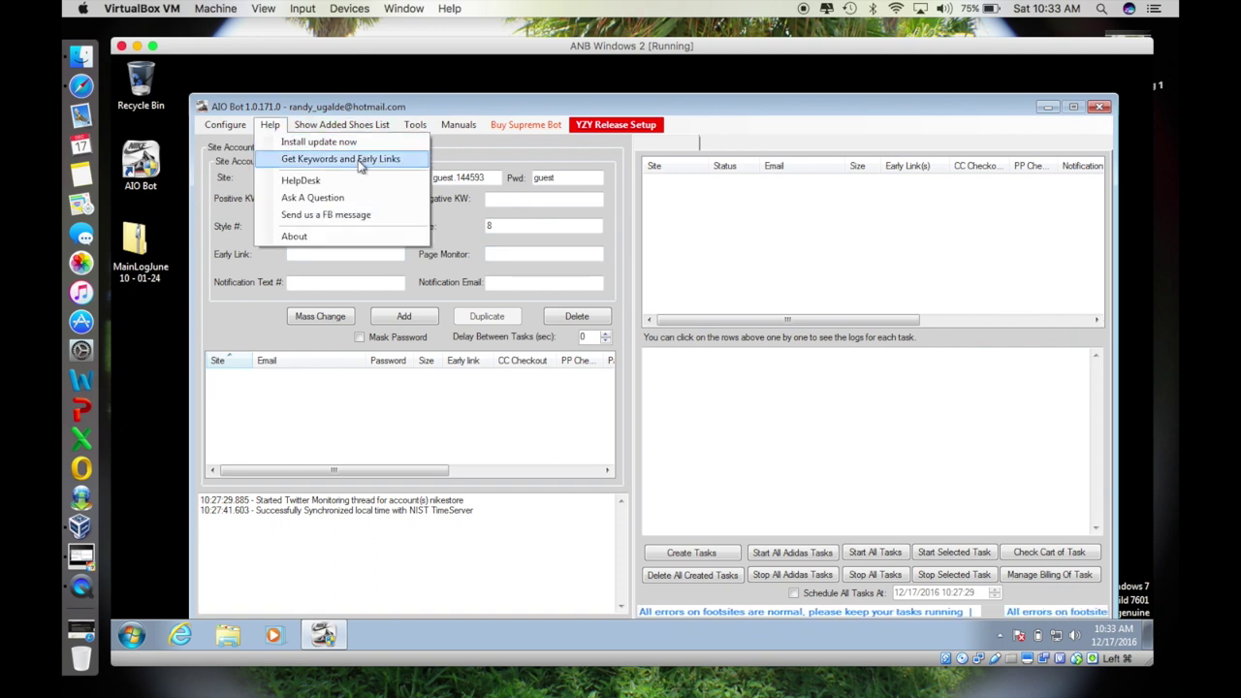
pyautogui.click(357, 159)
pyautogui.click(420, 241)
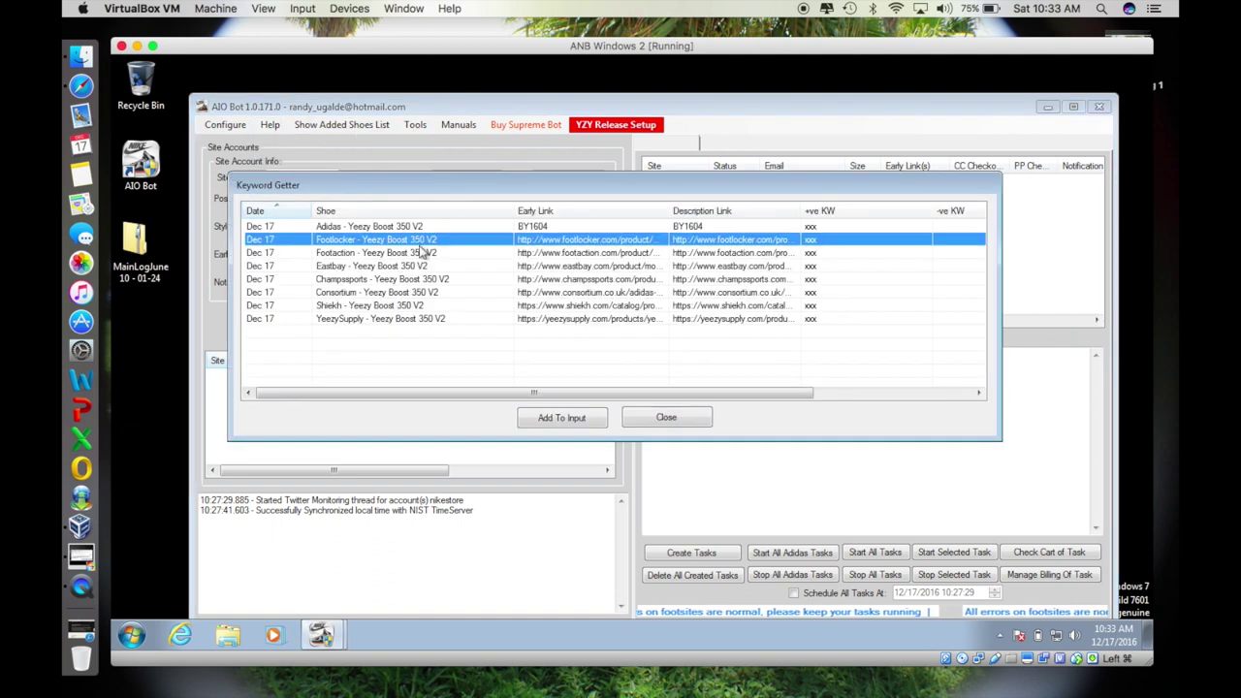
pyautogui.click(562, 418)
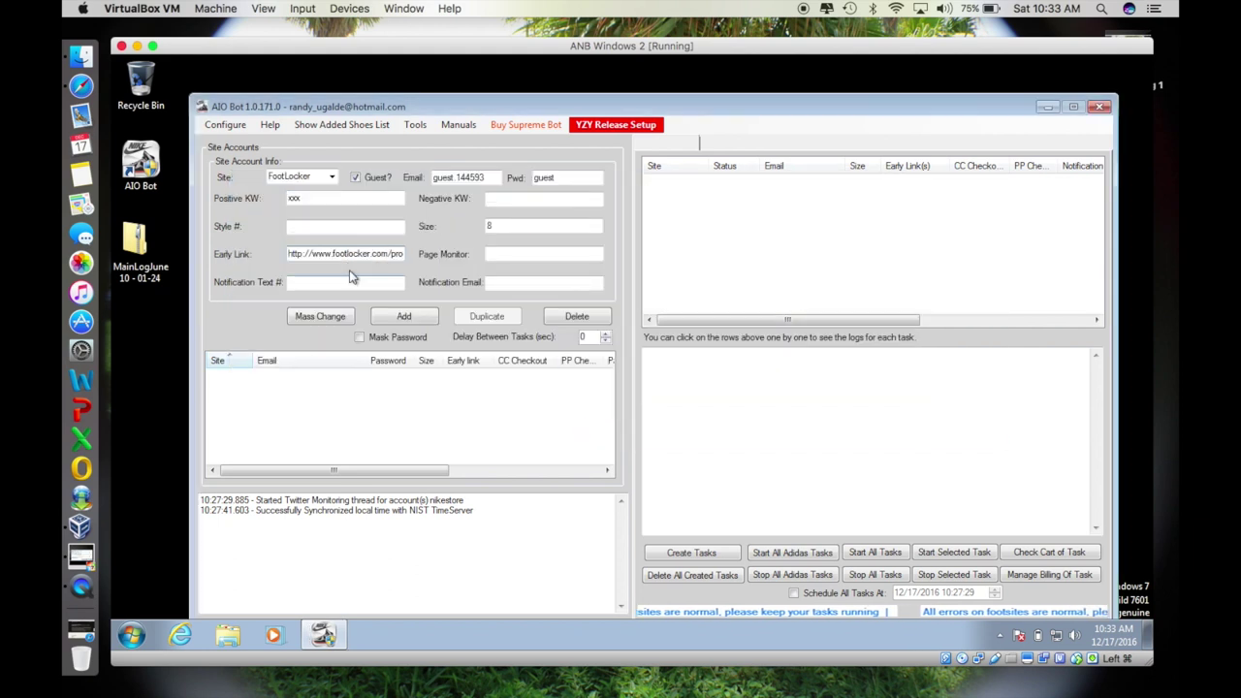
pyautogui.click(418, 320)
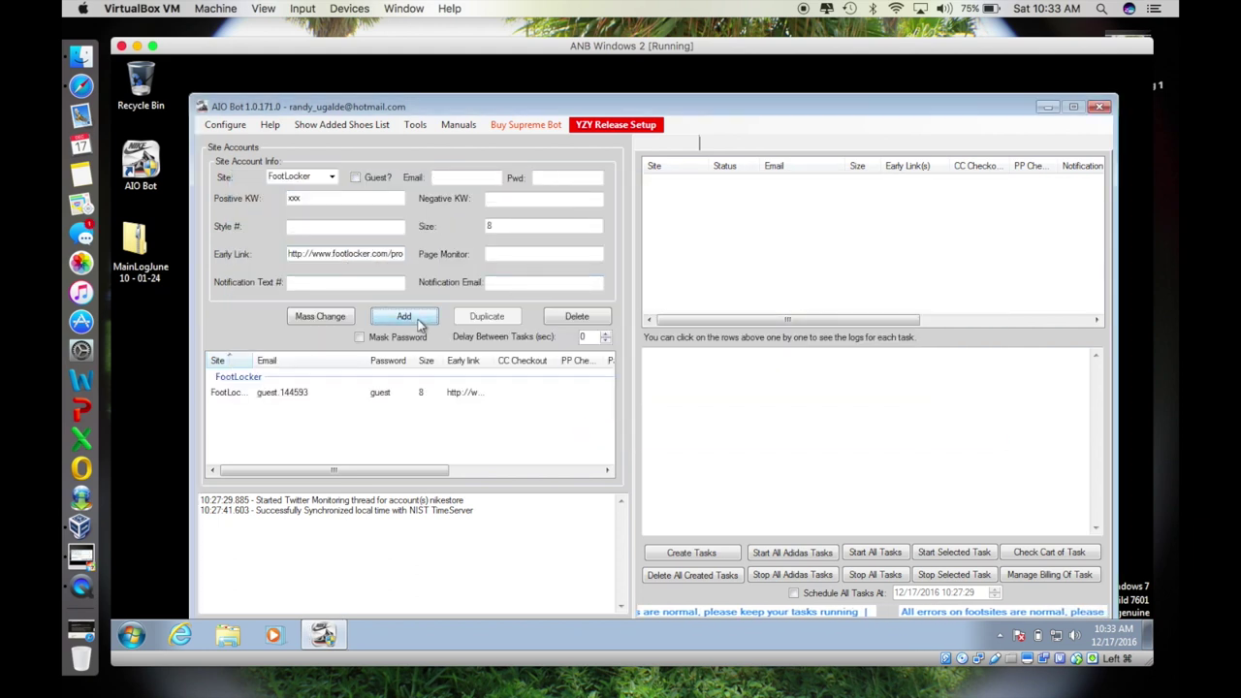
# Assign the "US, and FL" billing info with auto checkout enabled to the FootLocker account and create its task
pyautogui.rightClick(543, 400)
pyautogui.click(576, 411)
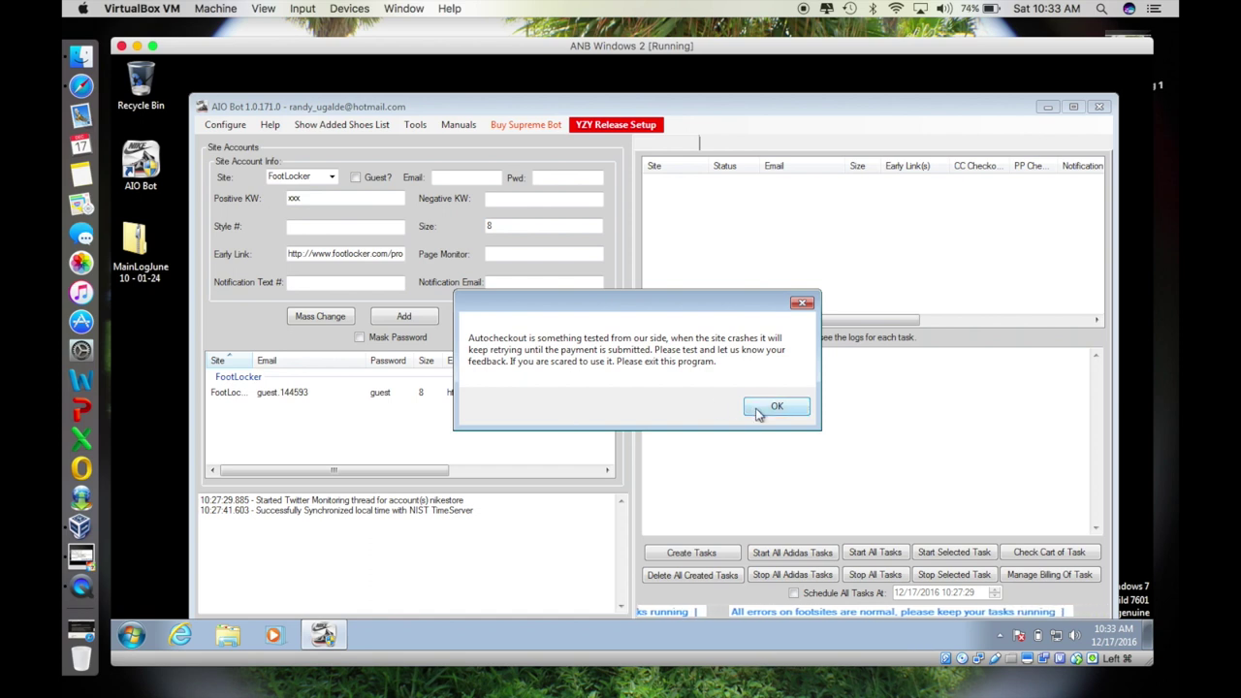
pyautogui.click(759, 408)
pyautogui.scroll(-5, 407, 388)
pyautogui.scroll(5, 424, 412)
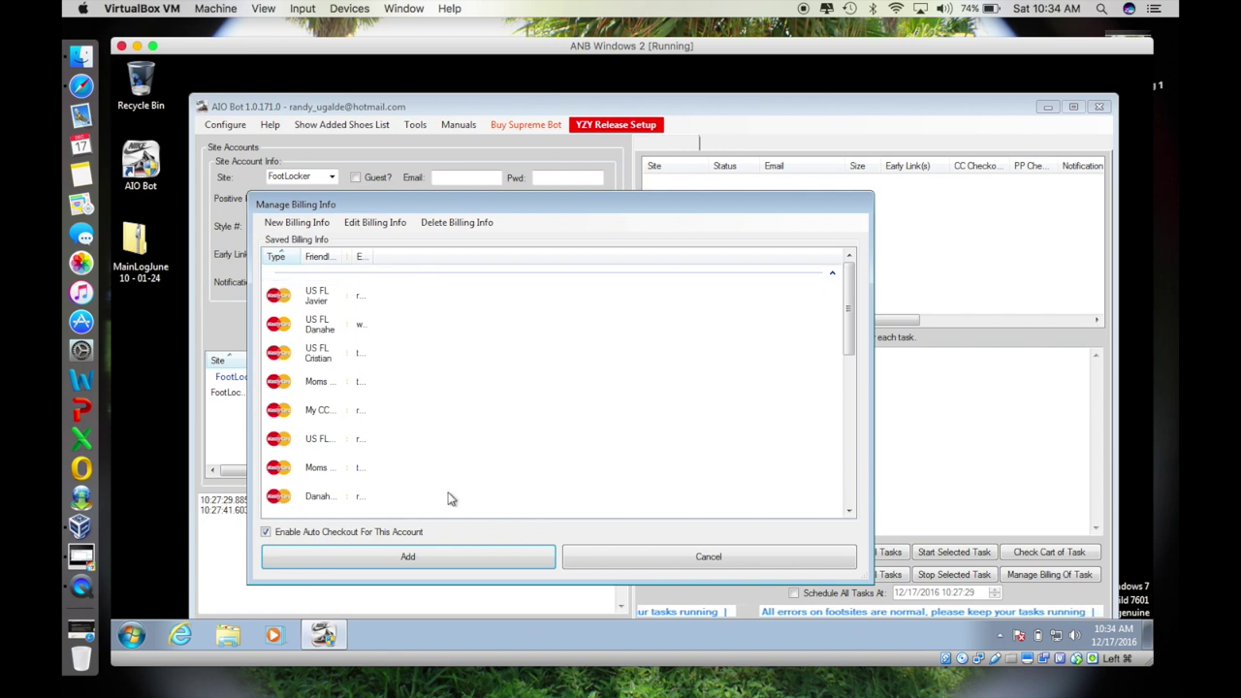
pyautogui.press('Return')
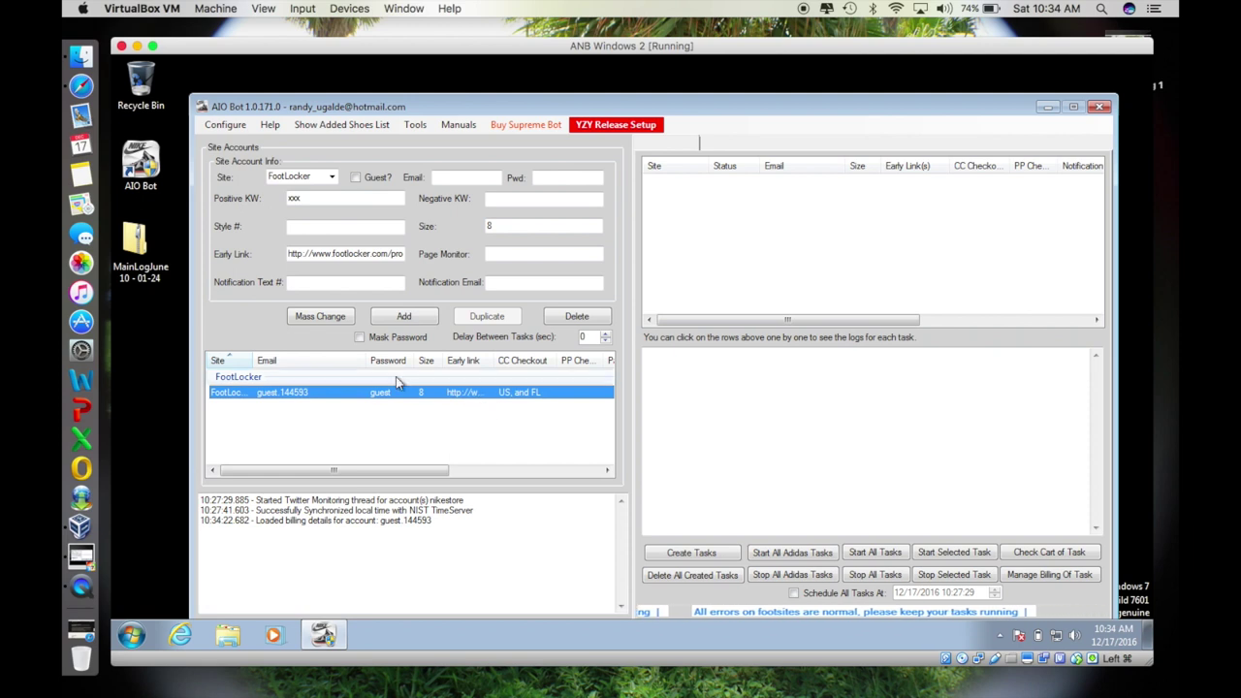
pyautogui.click(698, 555)
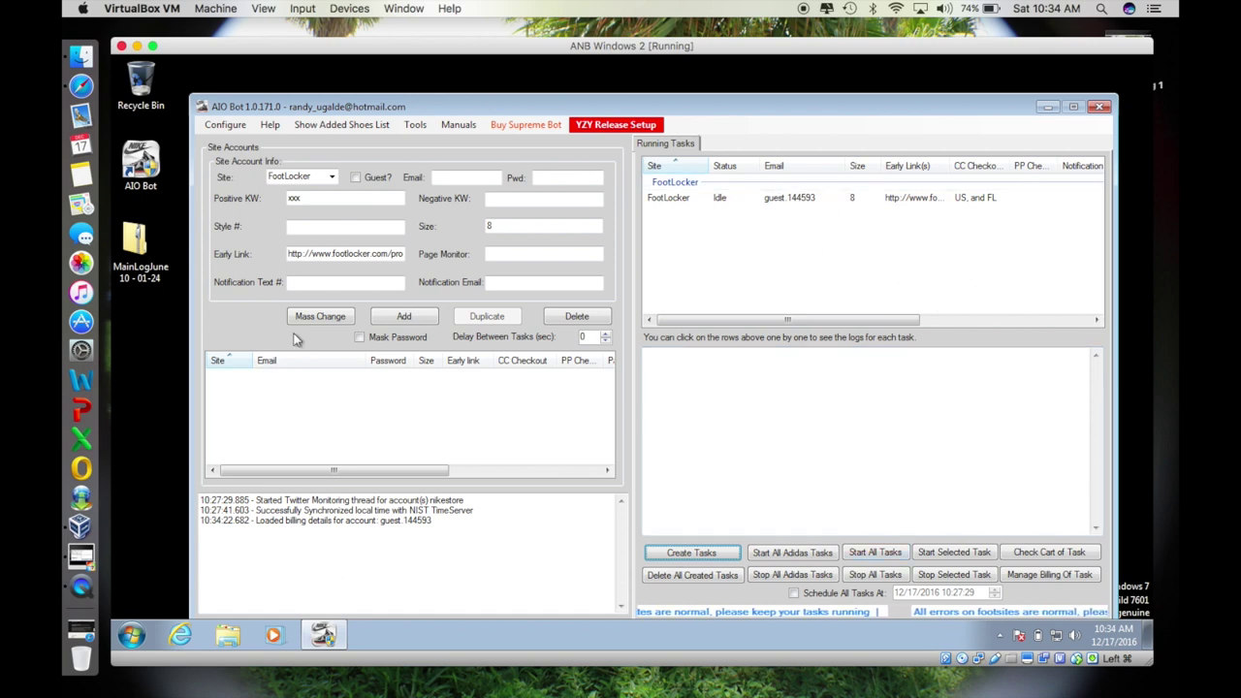
# Open the proxy settings and save them with proxies disabled and the proxy list empty
pyautogui.click(225, 125)
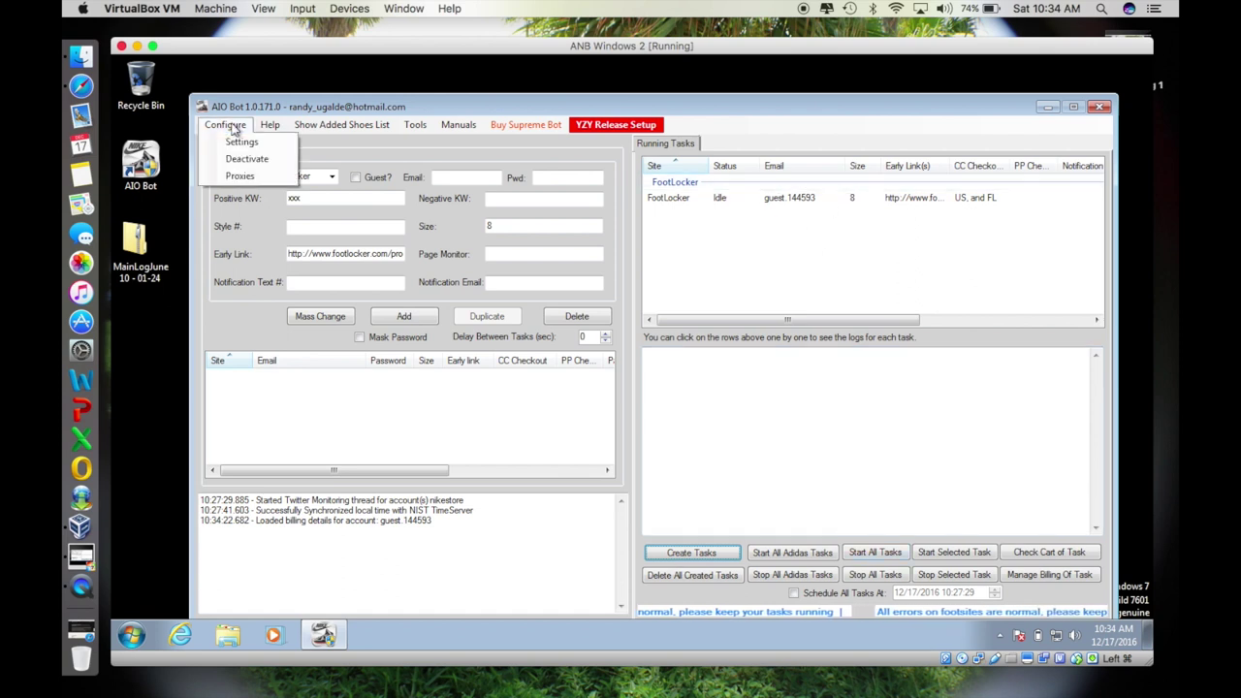
pyautogui.click(242, 176)
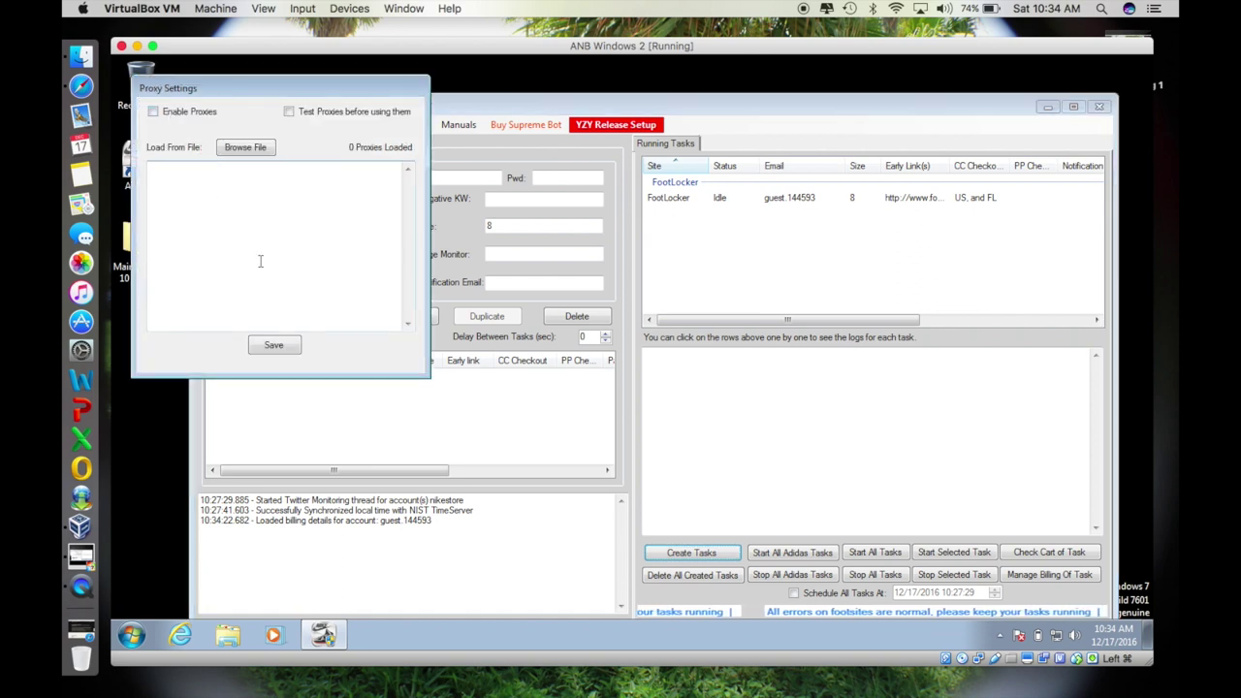
pyautogui.click(273, 345)
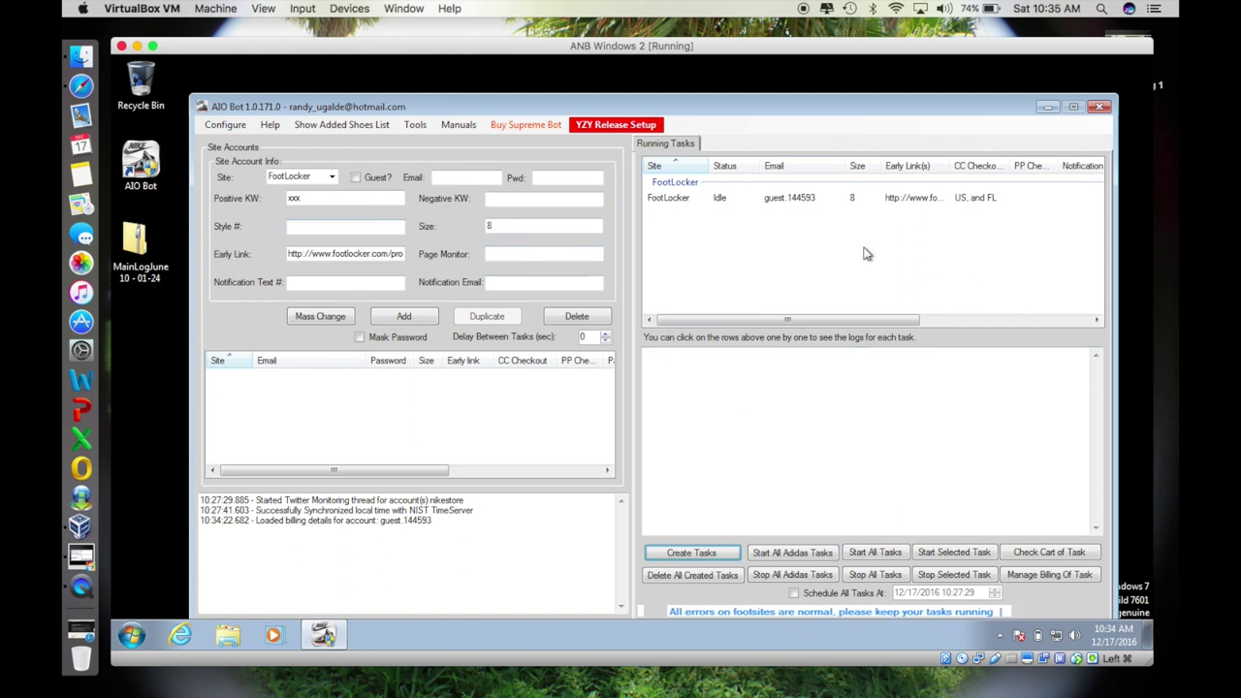
# Start the FootLocker task and display its log
pyautogui.click(921, 552)
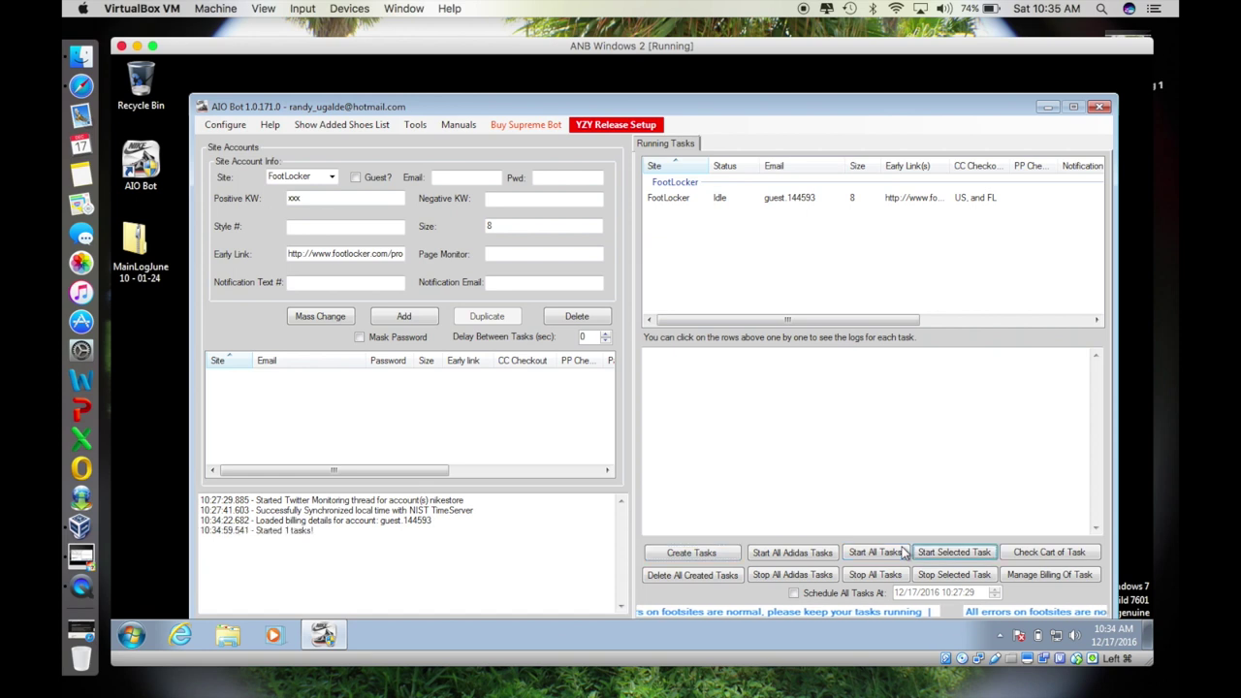
pyautogui.click(820, 199)
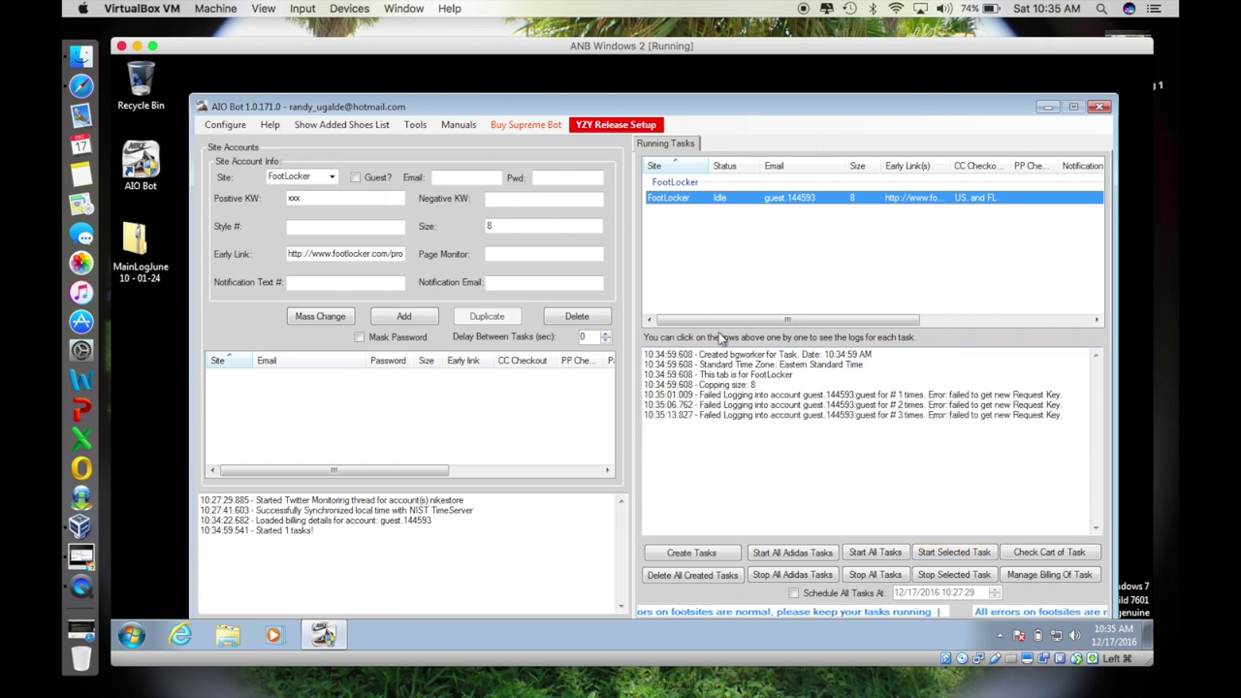
# Change the site to Adidas, clear the early link and enable guest checkout for a new account
pyautogui.click(332, 177)
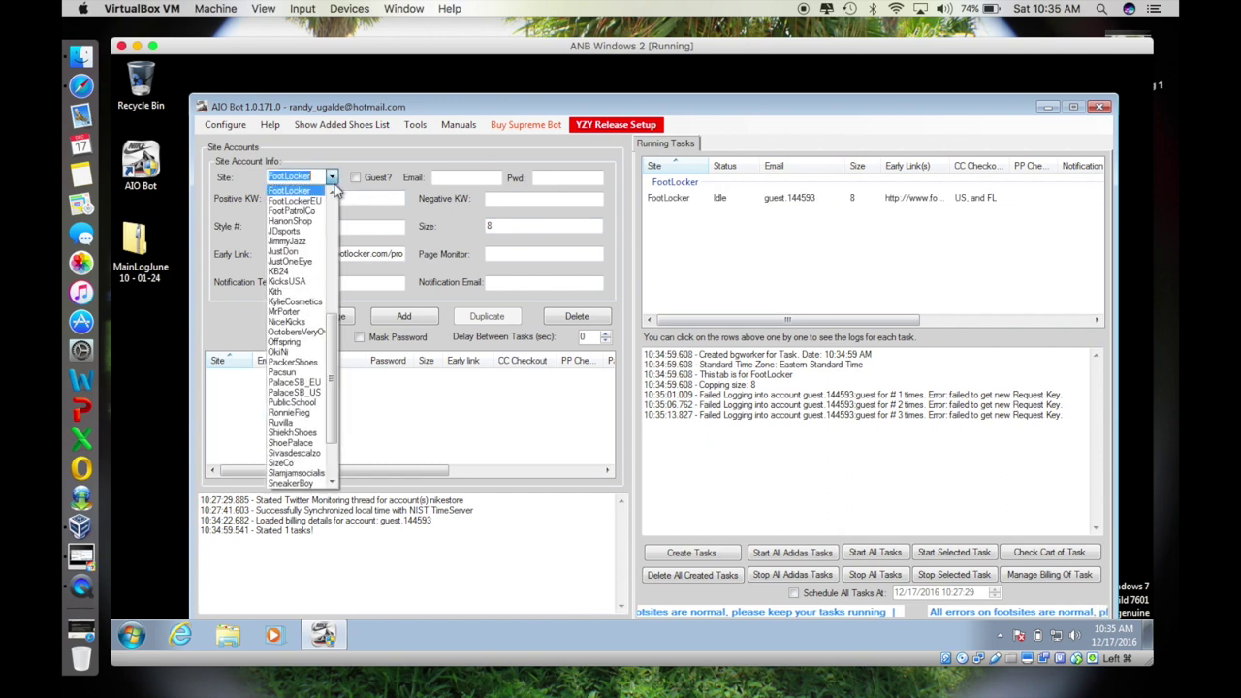
pyautogui.click(317, 191)
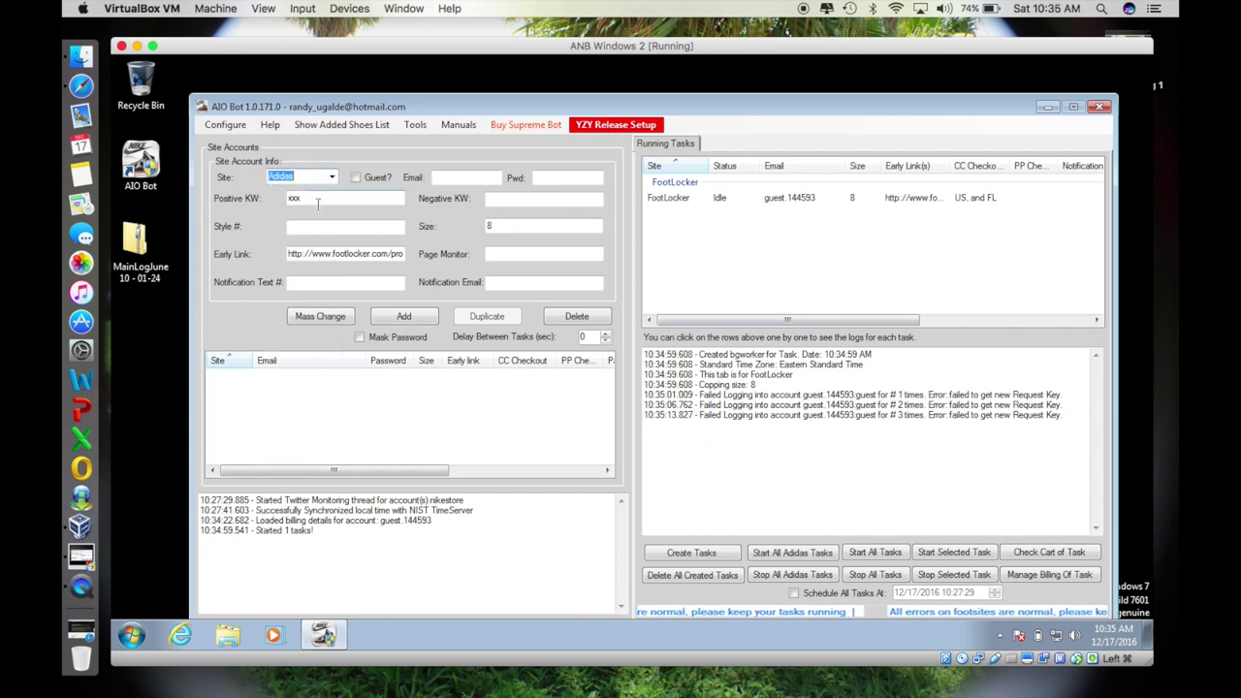
pyautogui.doubleClick(393, 255)
pyautogui.press('BackSpace')
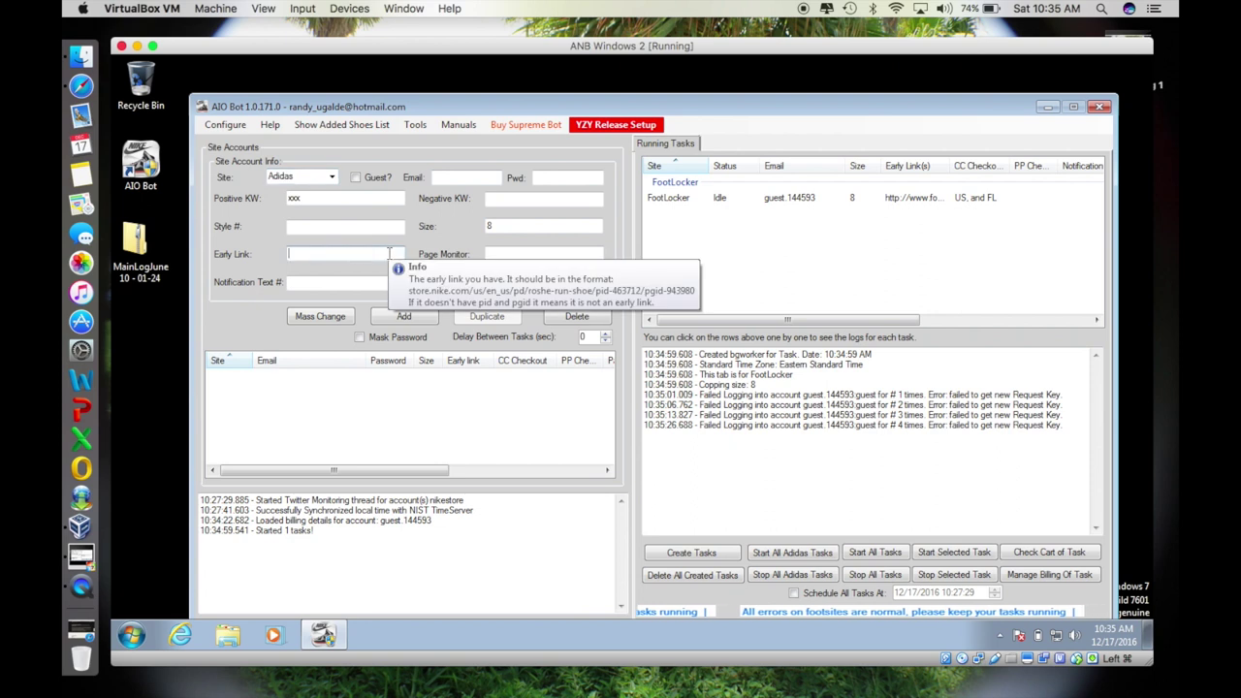
pyautogui.click(368, 180)
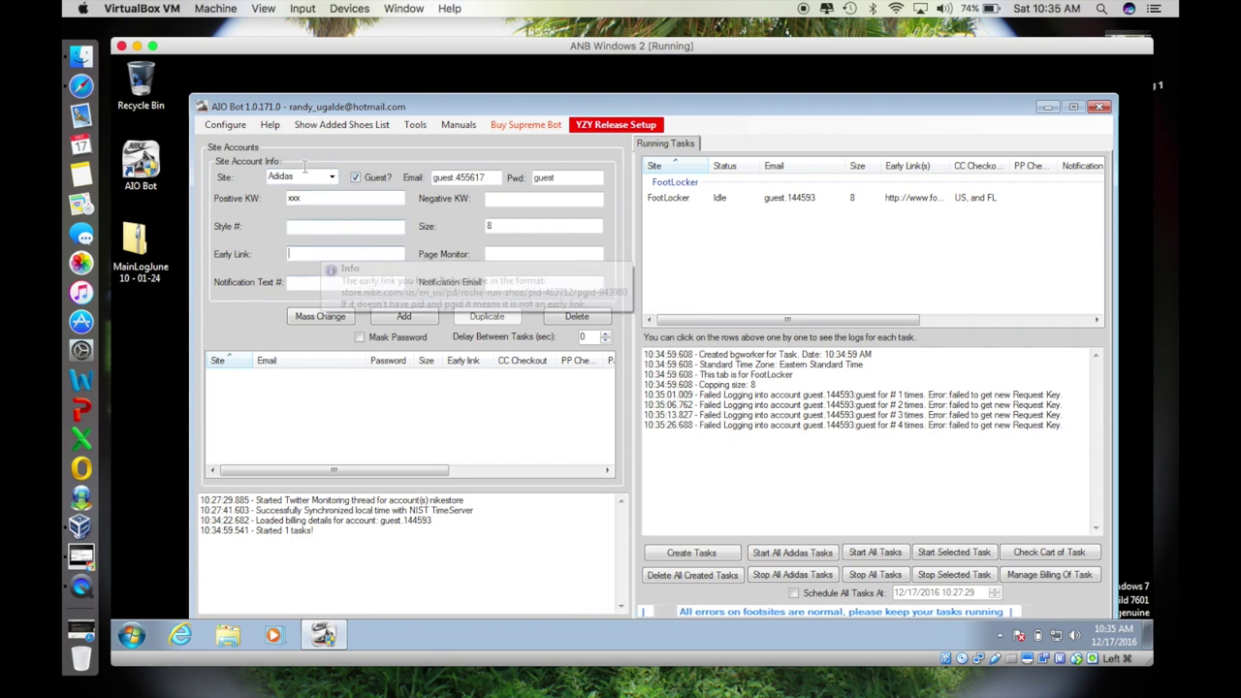
# Fill in early link BY1604 from the Adidas - Yeezy Boost 350 V2 keyword entry and add the Adidas account to the list
pyautogui.click(269, 124)
pyautogui.click(308, 160)
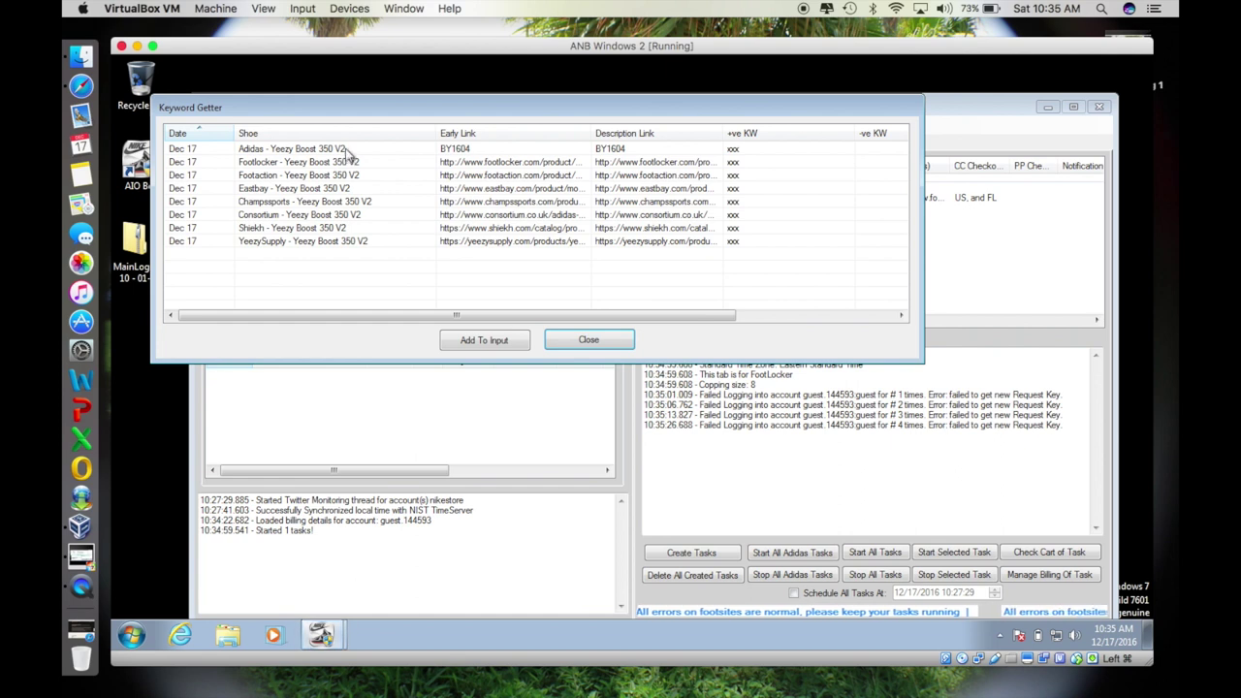
pyautogui.click(349, 151)
pyautogui.click(469, 343)
pyautogui.click(425, 318)
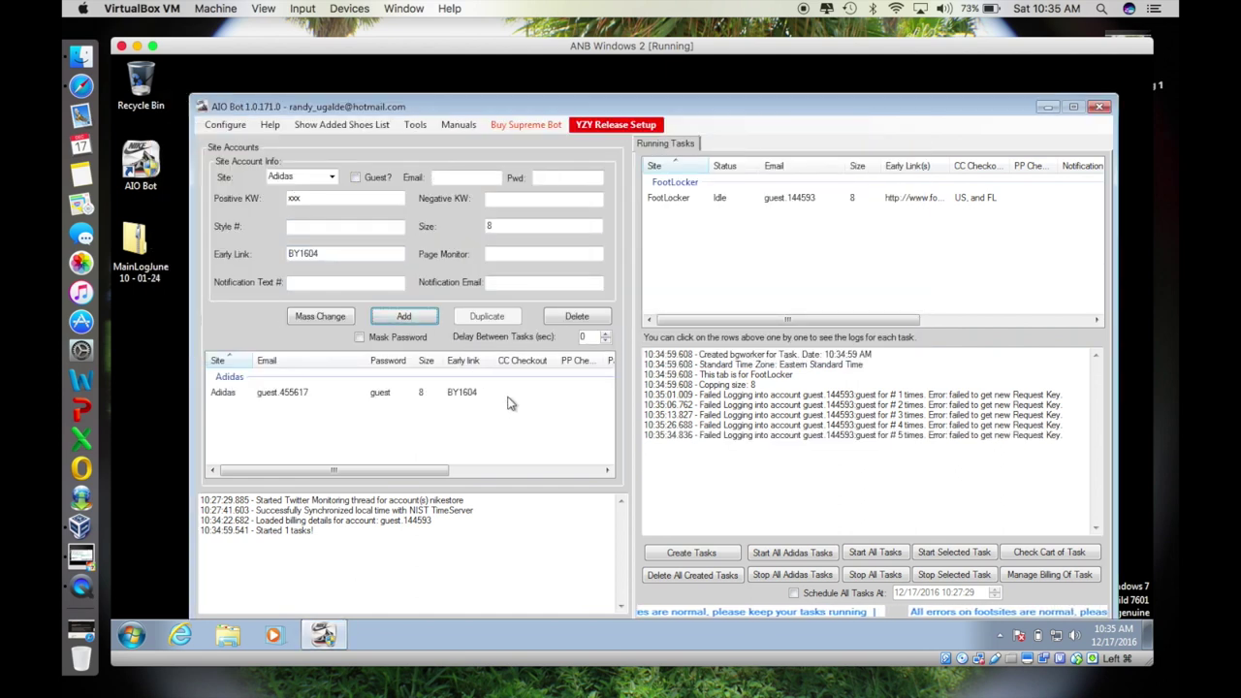
# Assign the "US, and FL" billing info to the Adidas account and create its task
pyautogui.rightClick(588, 392)
pyautogui.click(640, 404)
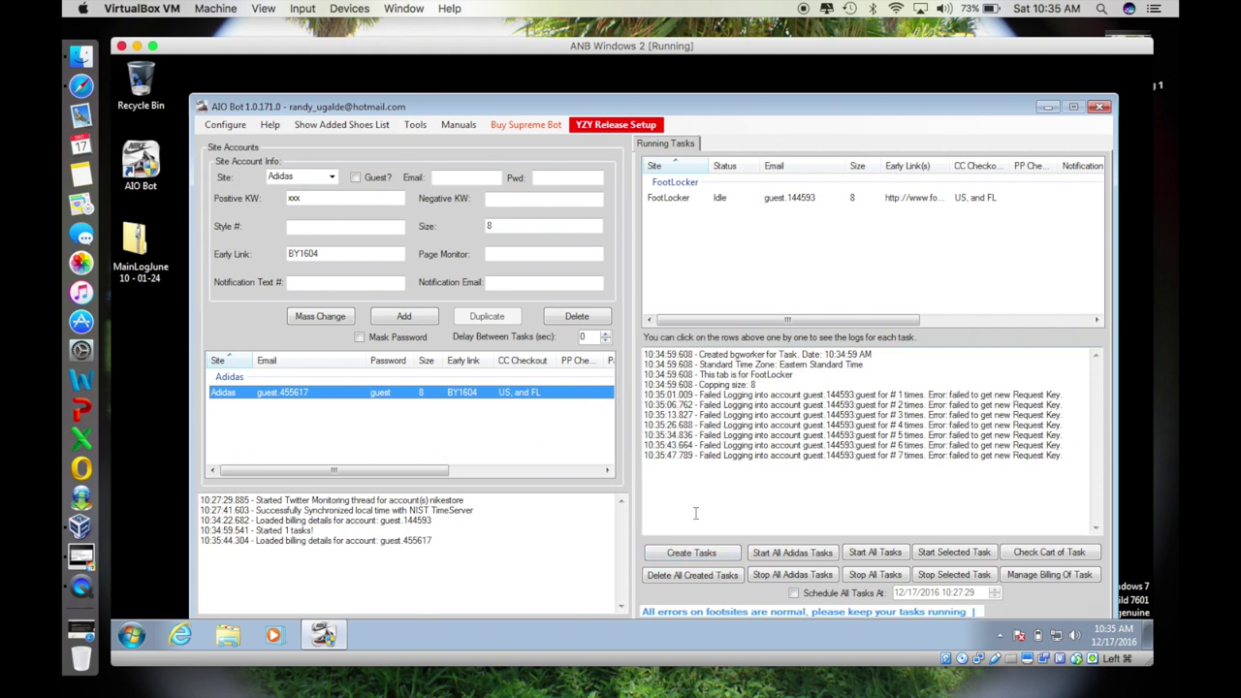
pyautogui.click(691, 553)
# Select the Adidas task among the running tasks and start it
pyautogui.click(704, 231)
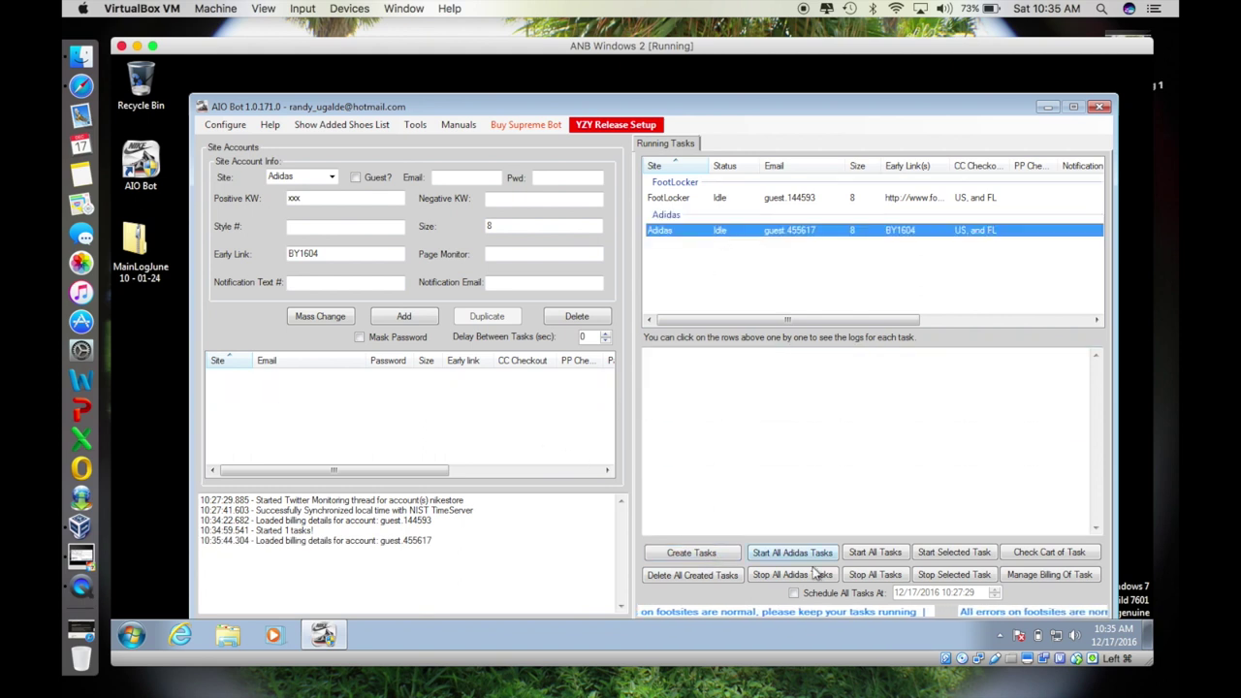
pyautogui.click(817, 554)
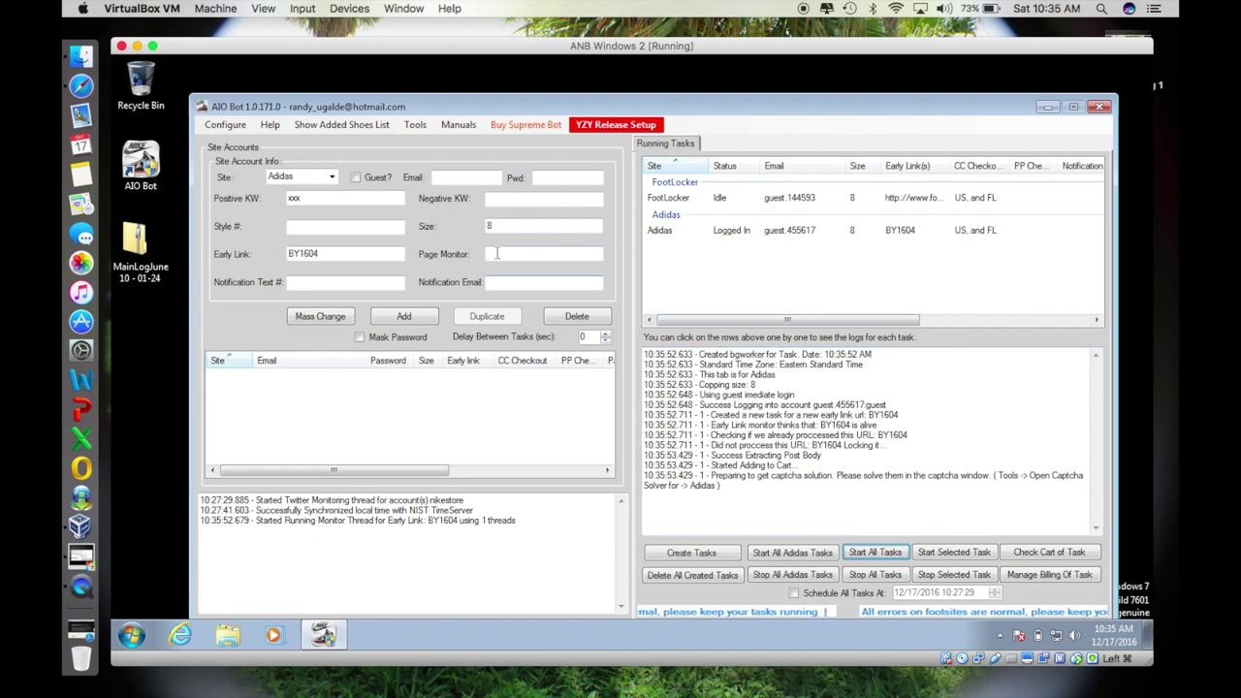
# Open the captcha solver for Adidas
pyautogui.click(411, 126)
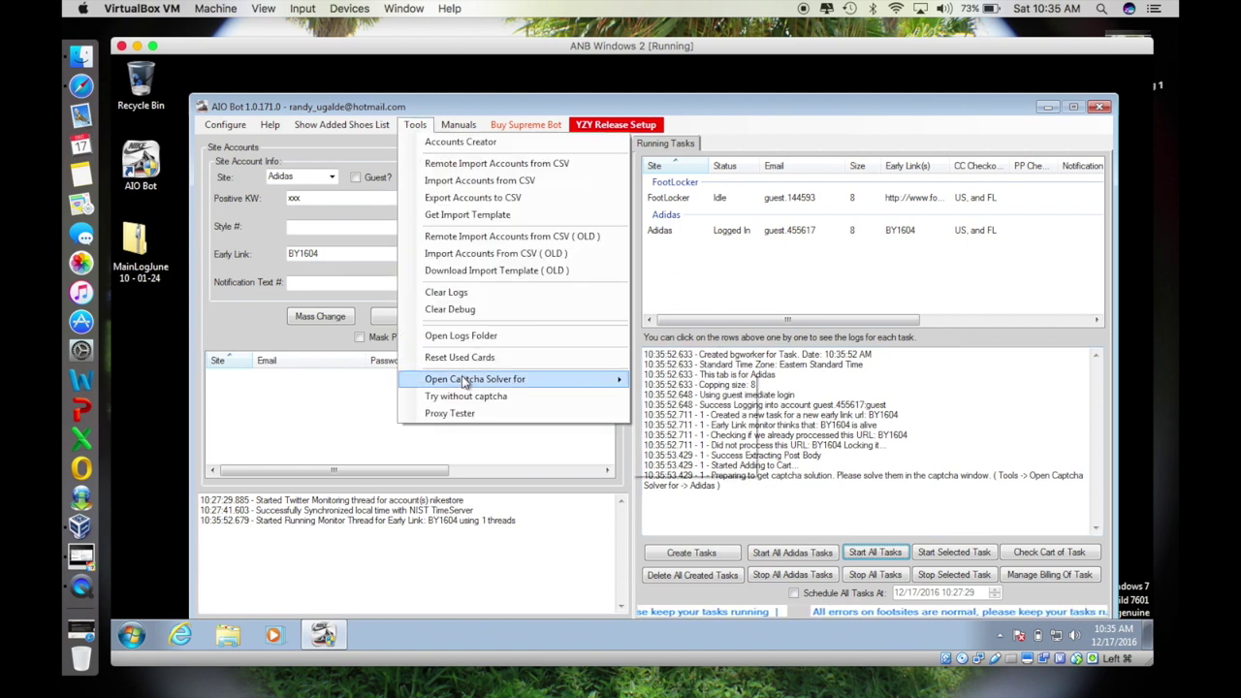
pyautogui.moveTo(527, 379)
pyautogui.click(718, 383)
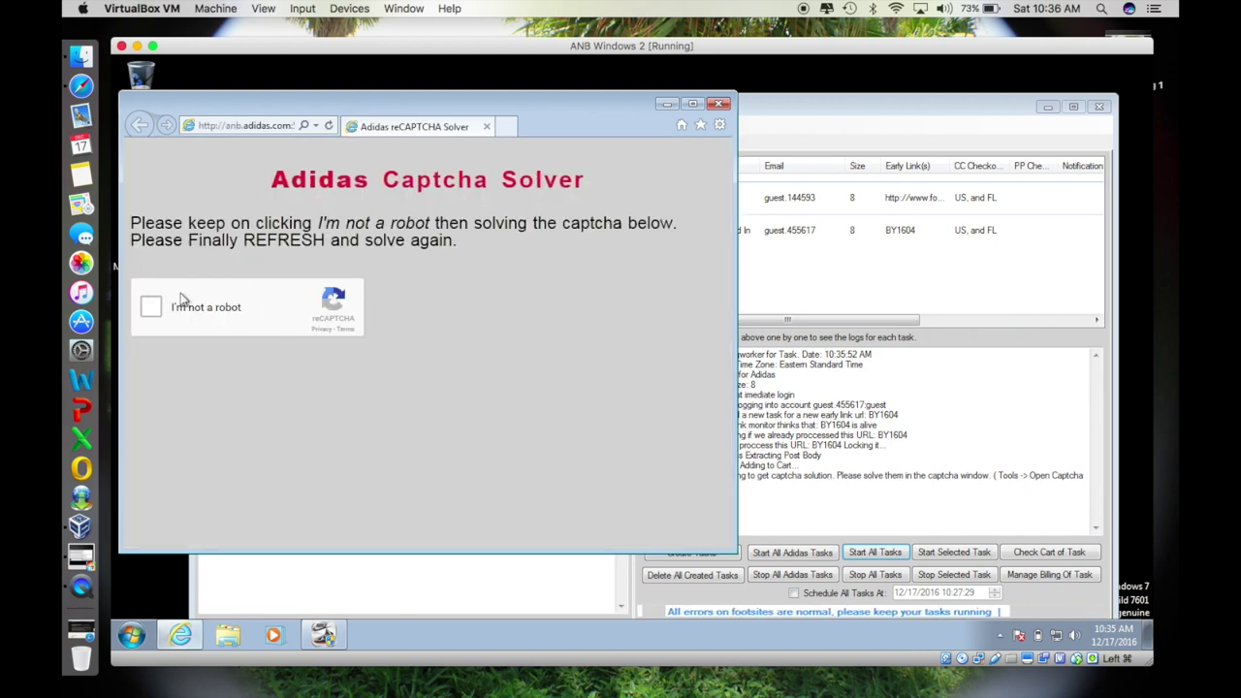
# Complete the Adidas reCAPTCHA by selecting the squares with street signs in both image challenges and verifying
pyautogui.click(233, 326)
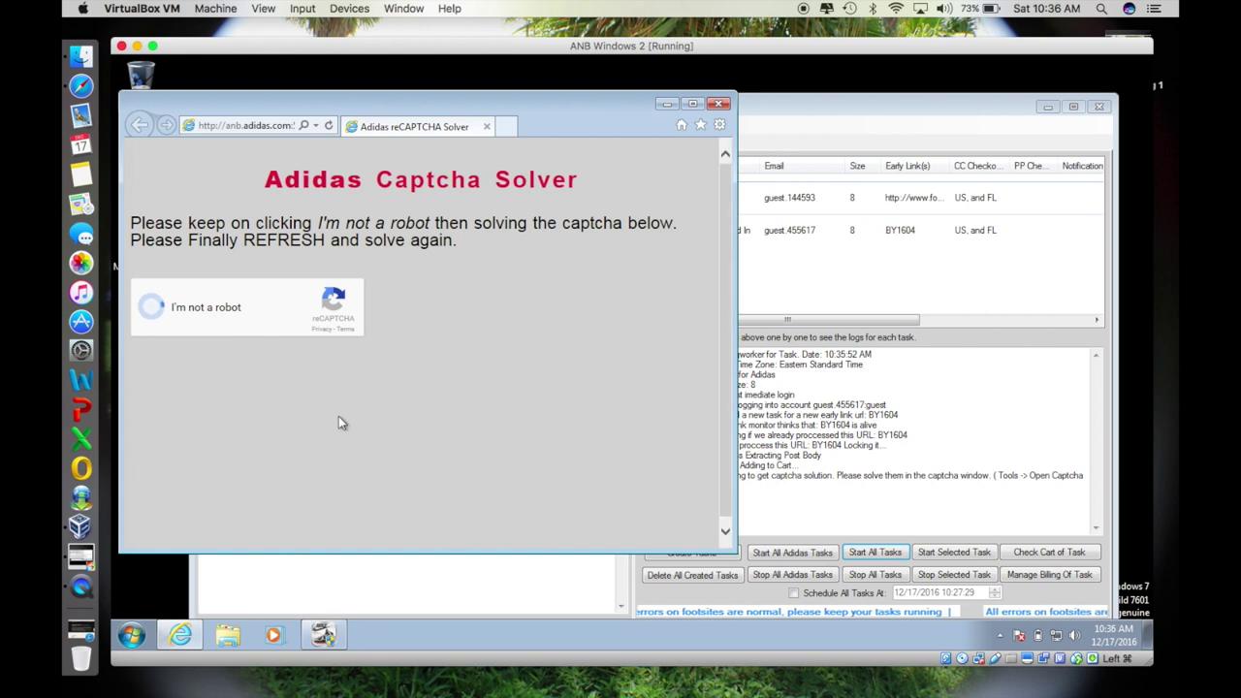
pyautogui.click(266, 286)
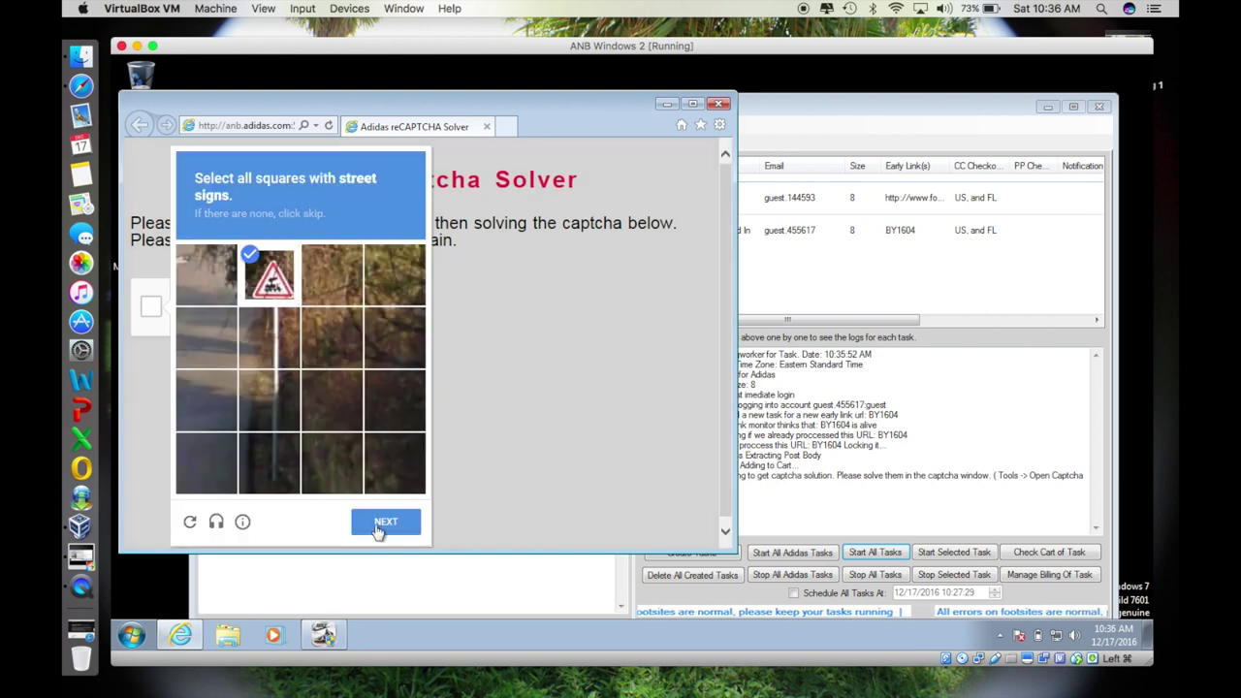
pyautogui.click(373, 533)
pyautogui.click(219, 350)
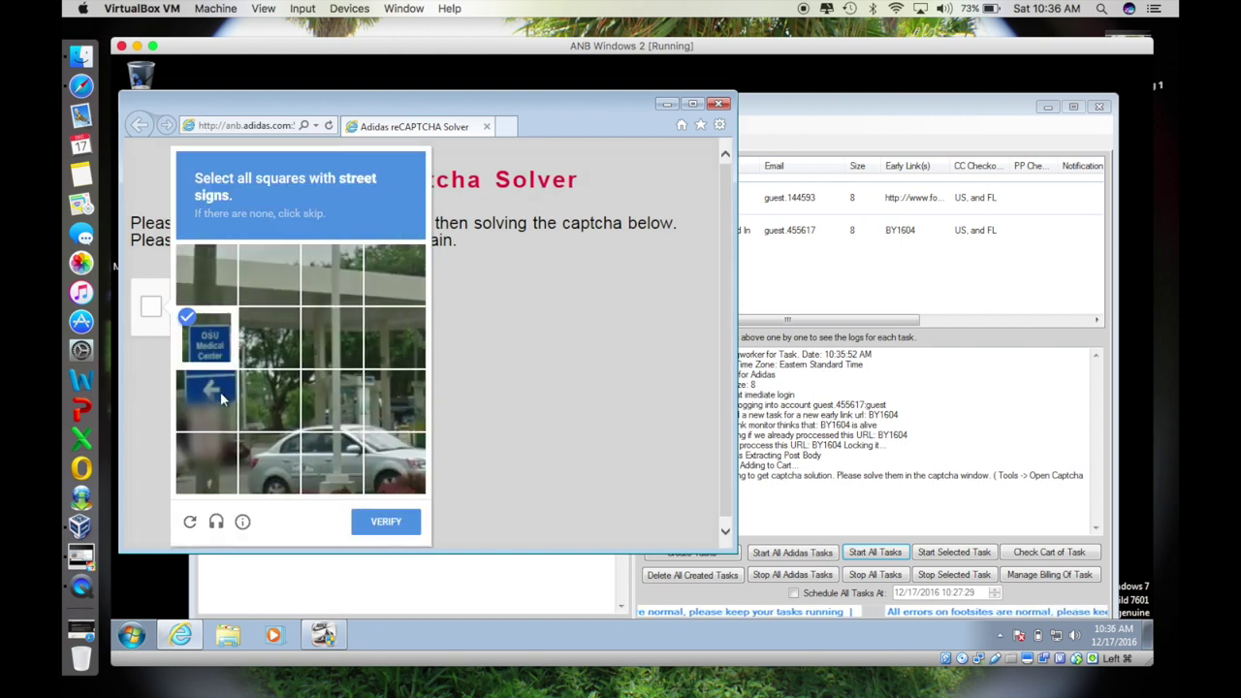
pyautogui.click(207, 398)
pyautogui.click(387, 522)
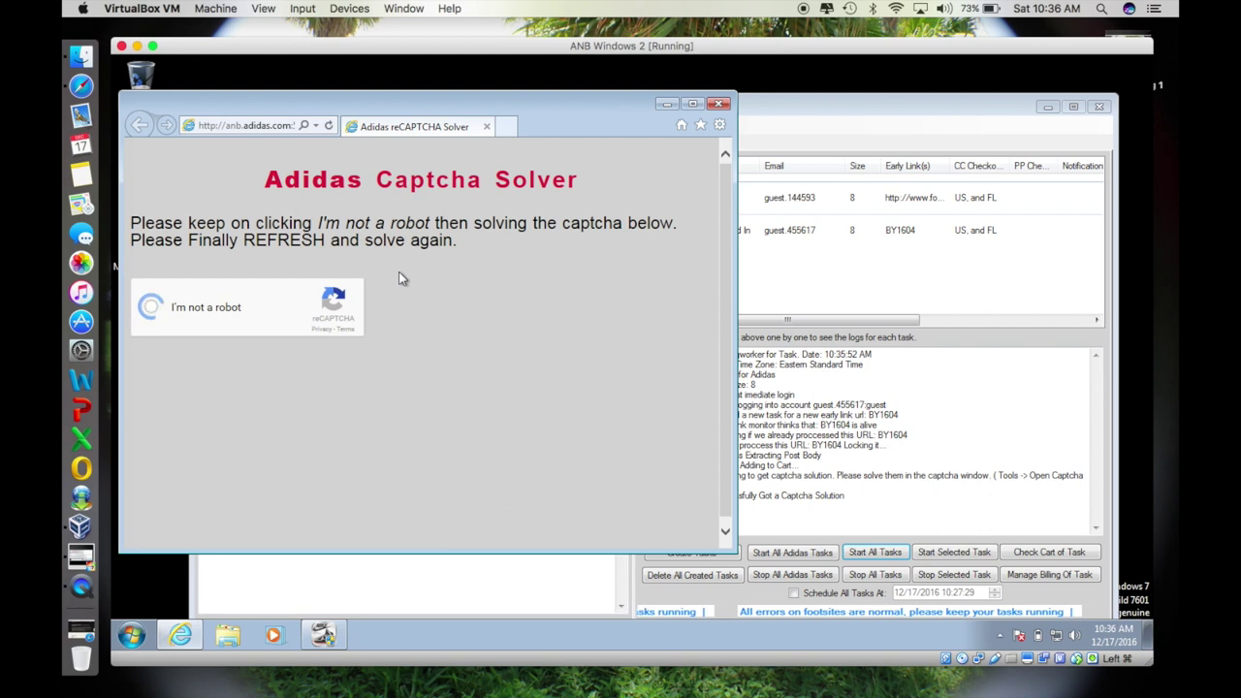
# Select the squares with street signs in the green road-sign image and the parking-sign image, submitting each selection
pyautogui.click(276, 287)
pyautogui.click(275, 344)
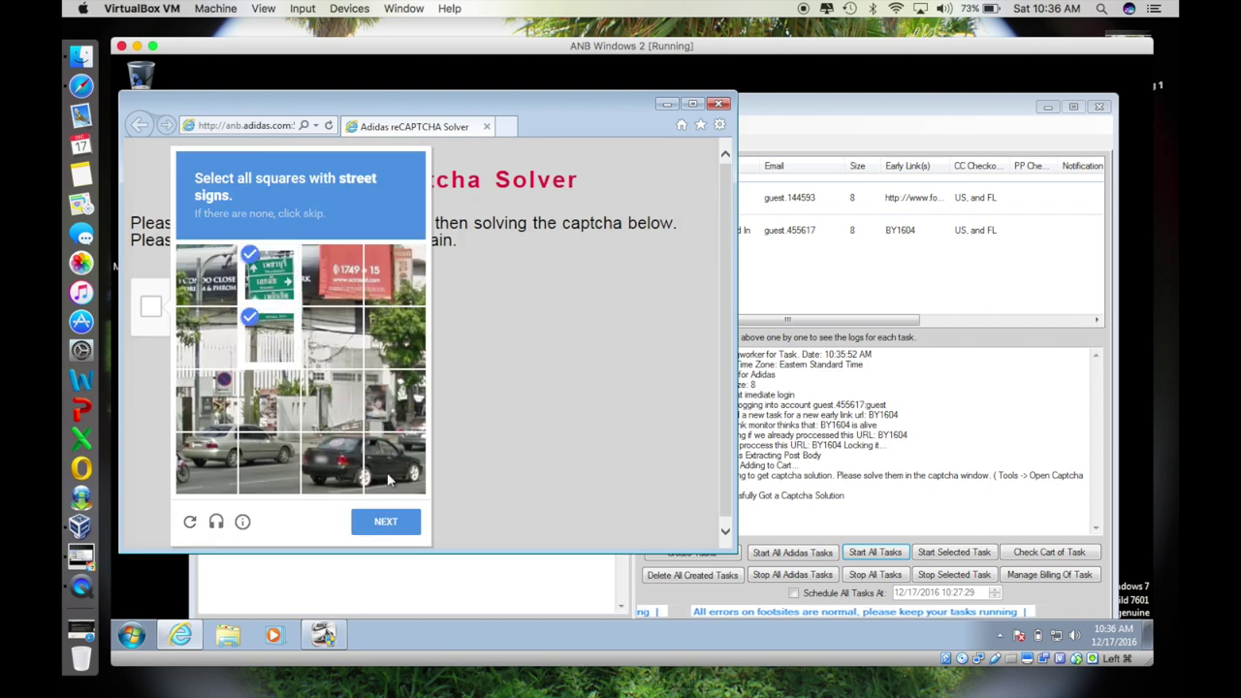
pyautogui.click(388, 522)
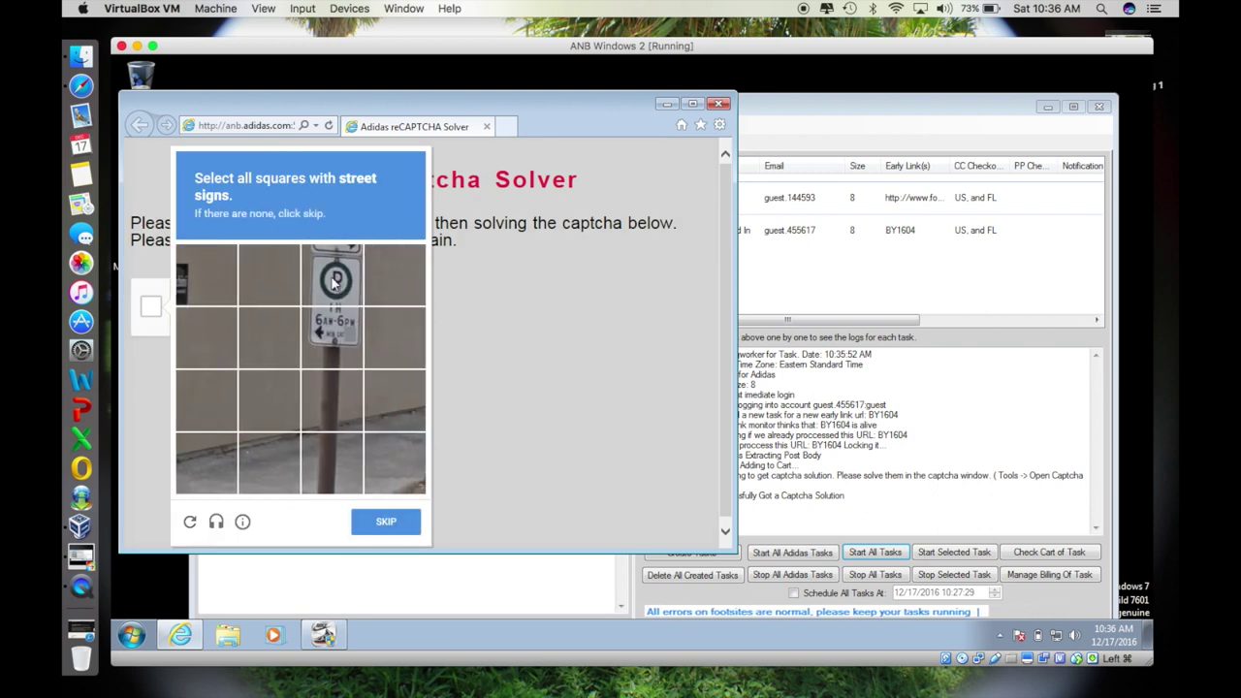
pyautogui.click(335, 279)
pyautogui.click(341, 335)
pyautogui.click(380, 522)
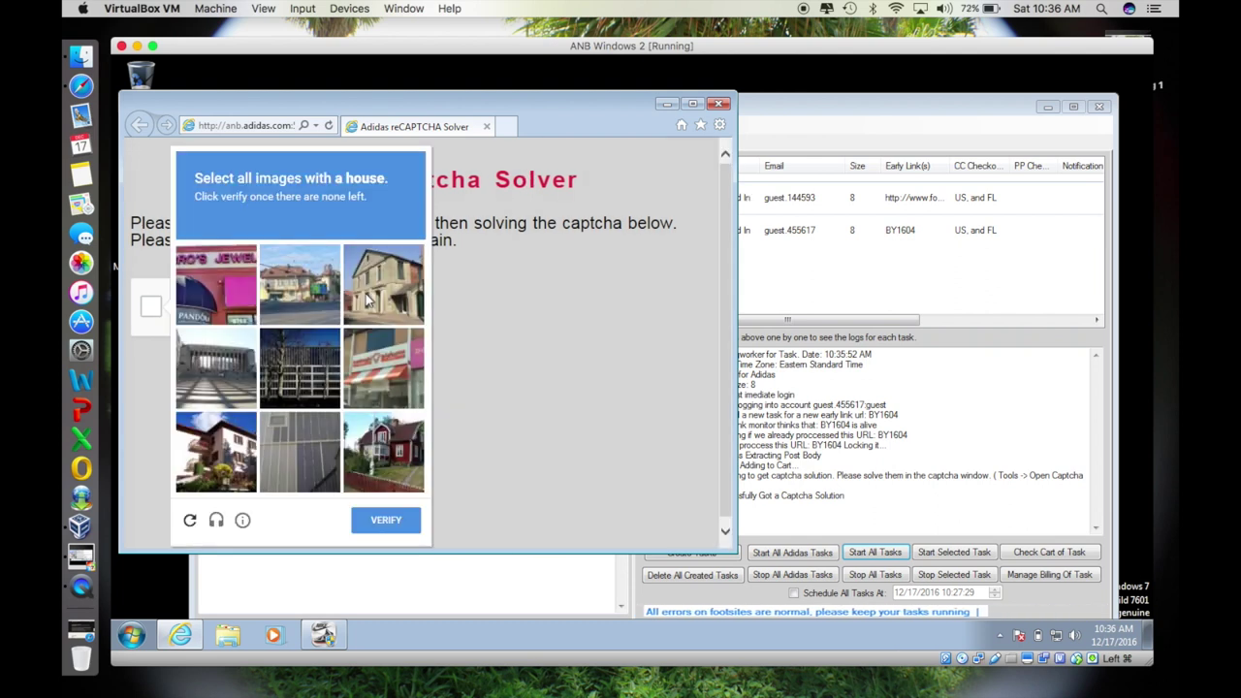
# Select the images showing a house in the reCAPTCHA grid and verify the selection
pyautogui.click(407, 289)
pyautogui.click(215, 452)
pyautogui.click(301, 285)
pyautogui.click(386, 520)
# Mark the street-sign squares in two further image challenges, including the Thorigné and Fouillard signs, and verify each
pyautogui.click(206, 332)
pyautogui.click(268, 332)
pyautogui.click(207, 268)
pyautogui.click(256, 271)
pyautogui.click(386, 518)
pyautogui.click(332, 272)
pyautogui.click(269, 271)
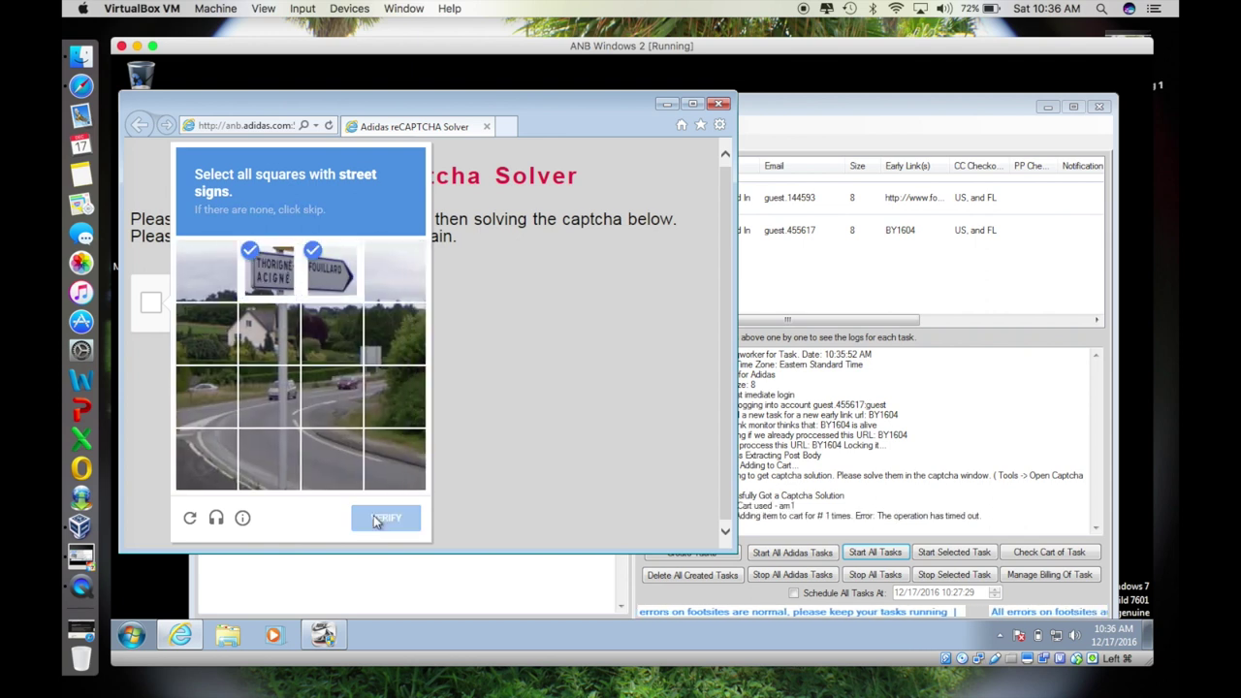
pyautogui.click(386, 518)
# Start another Adidas reCAPTCHA, select all images with street numbers and verify them
pyautogui.click(150, 306)
pyautogui.click(384, 368)
pyautogui.click(300, 452)
pyautogui.click(216, 368)
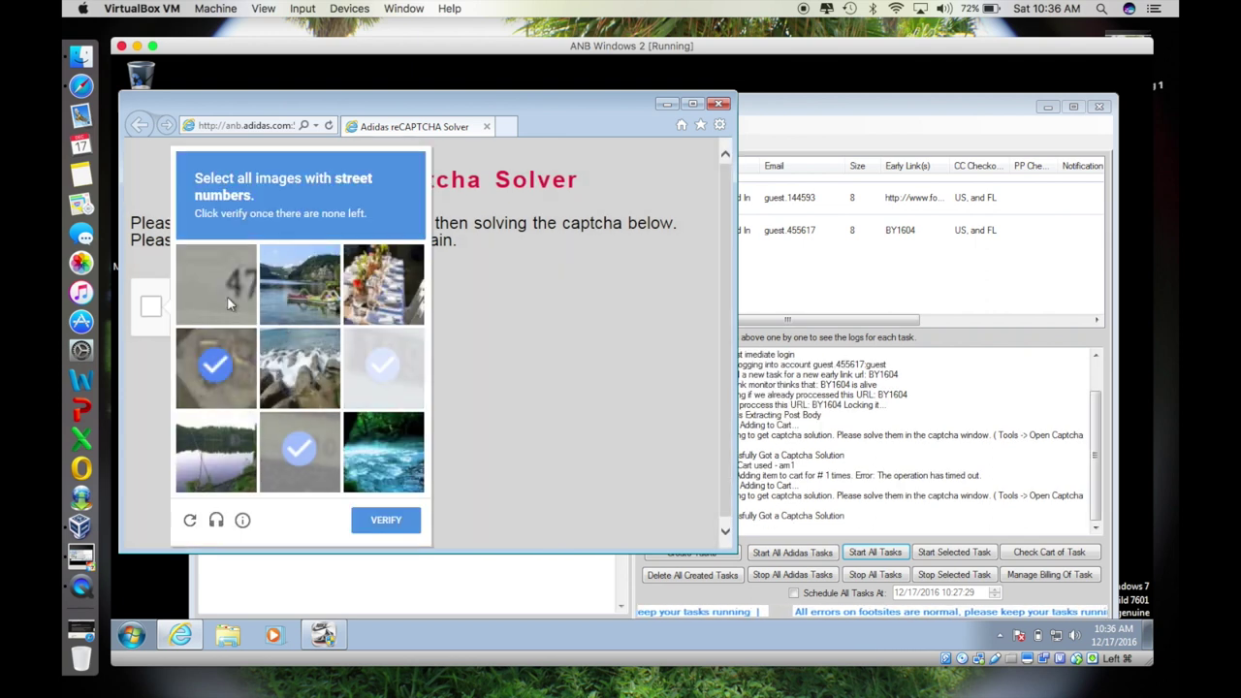
pyautogui.click(250, 380)
pyautogui.click(385, 519)
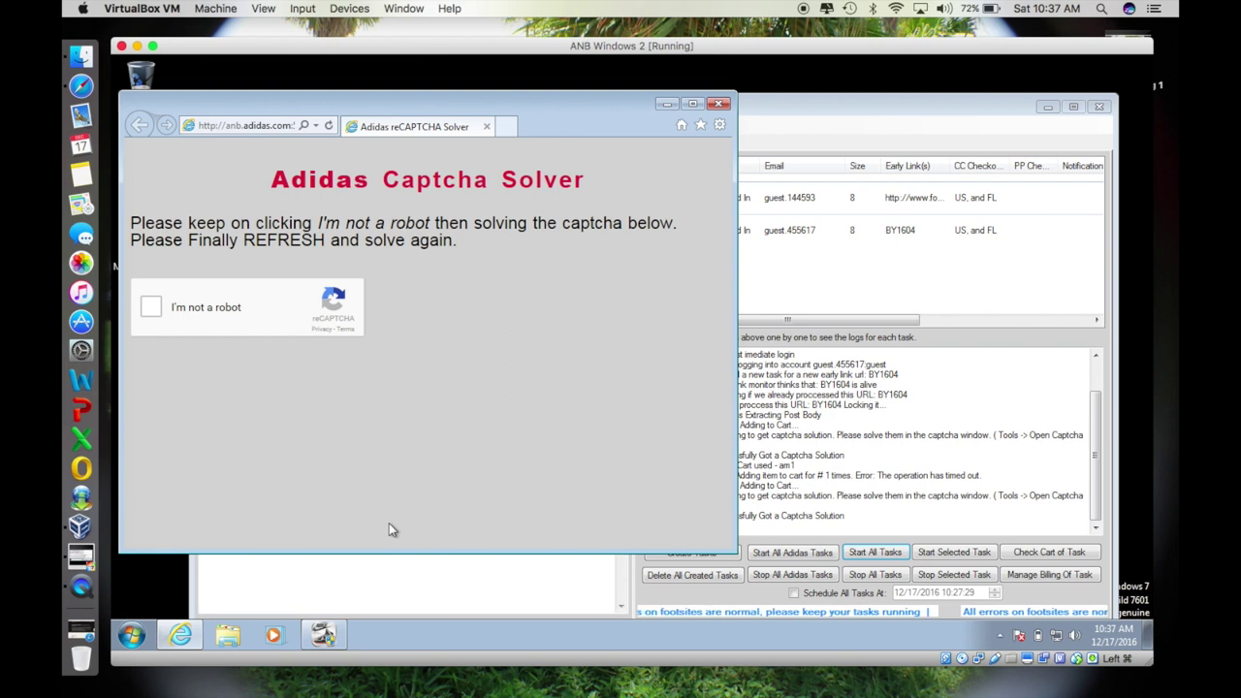
# Start a further Adidas reCAPTCHA, select all images with a house and verify them
pyautogui.click(229, 306)
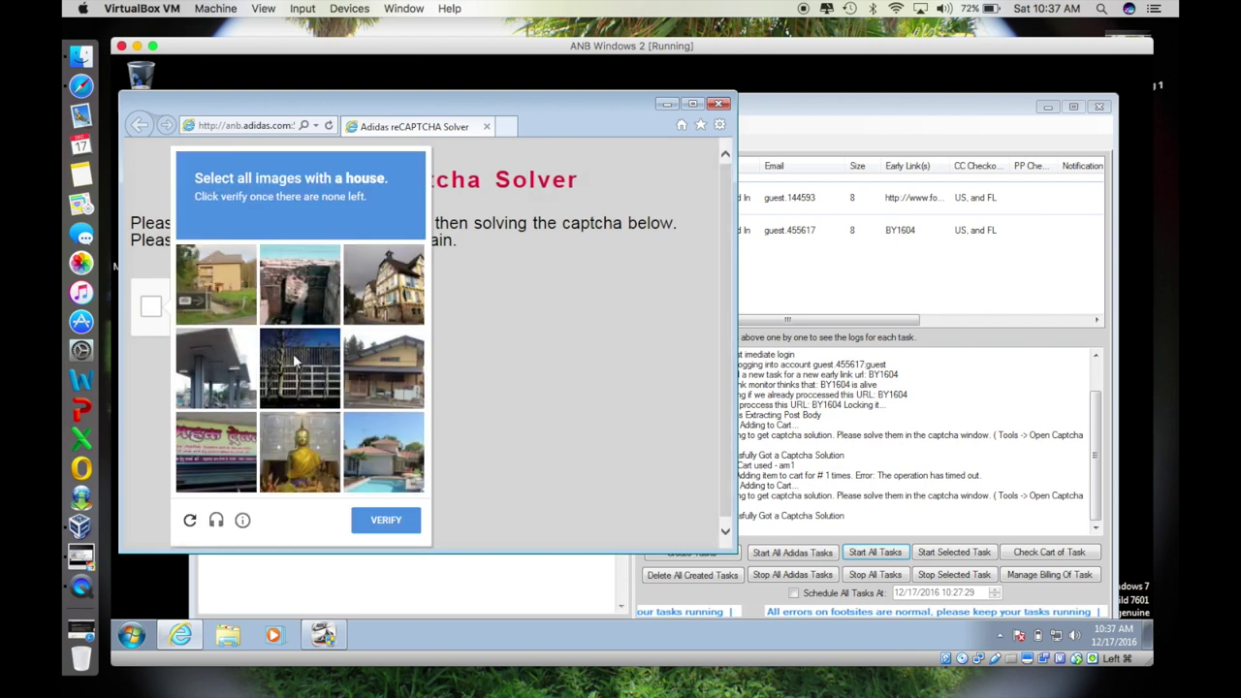
pyautogui.click(384, 285)
pyautogui.click(384, 368)
pyautogui.click(215, 285)
pyautogui.click(386, 520)
# Select every image with street numbers, including the replacement images, and verify to finish this reCAPTCHA
pyautogui.click(383, 281)
pyautogui.click(383, 364)
pyautogui.click(229, 347)
pyautogui.click(382, 355)
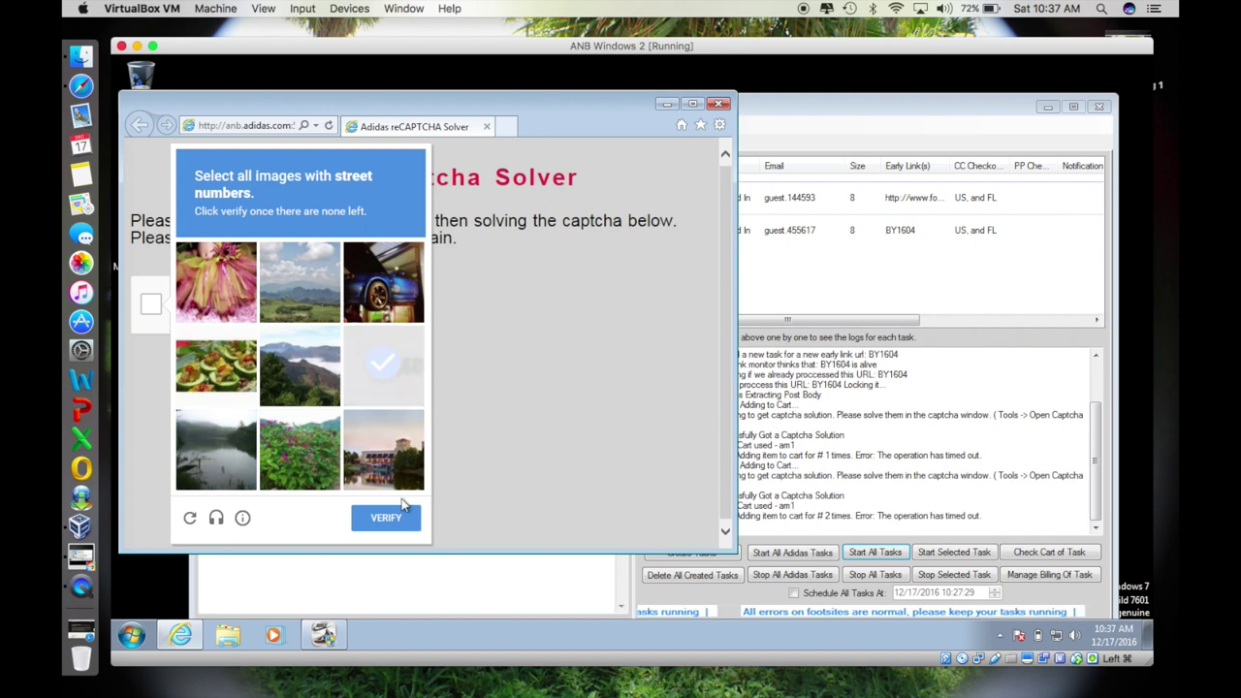
pyautogui.click(401, 515)
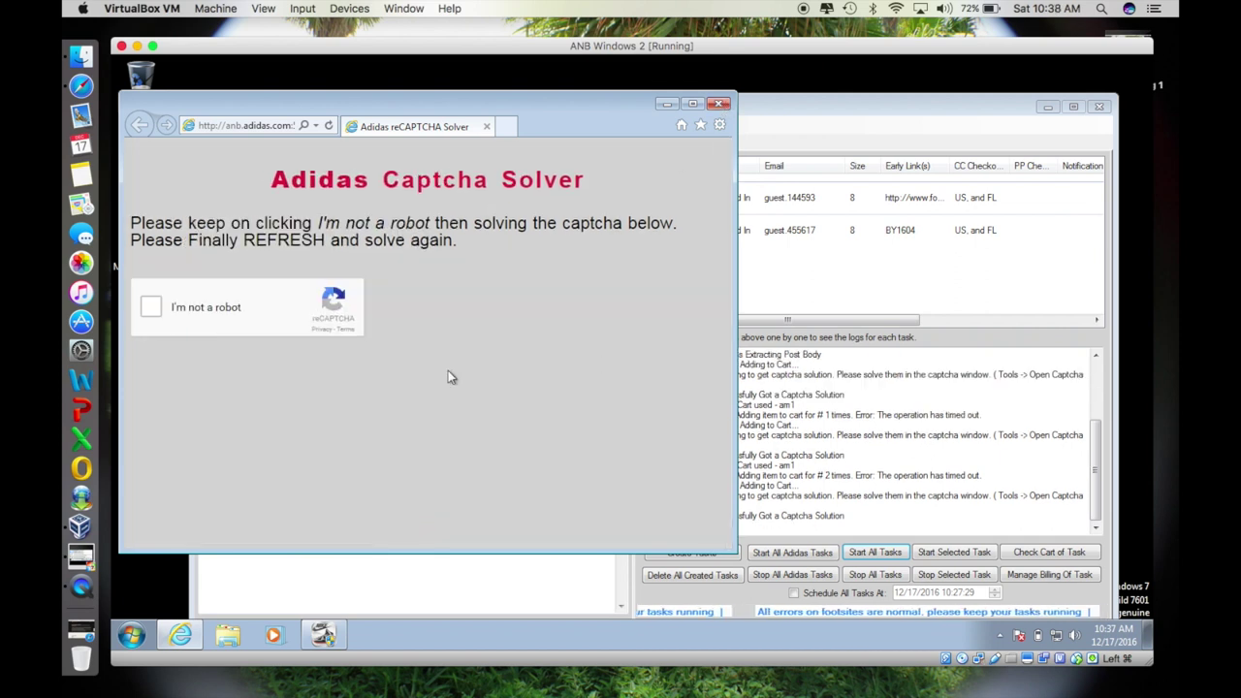
# Close the Adidas captcha solver and show the log of the FootLocker task
pyautogui.click(719, 105)
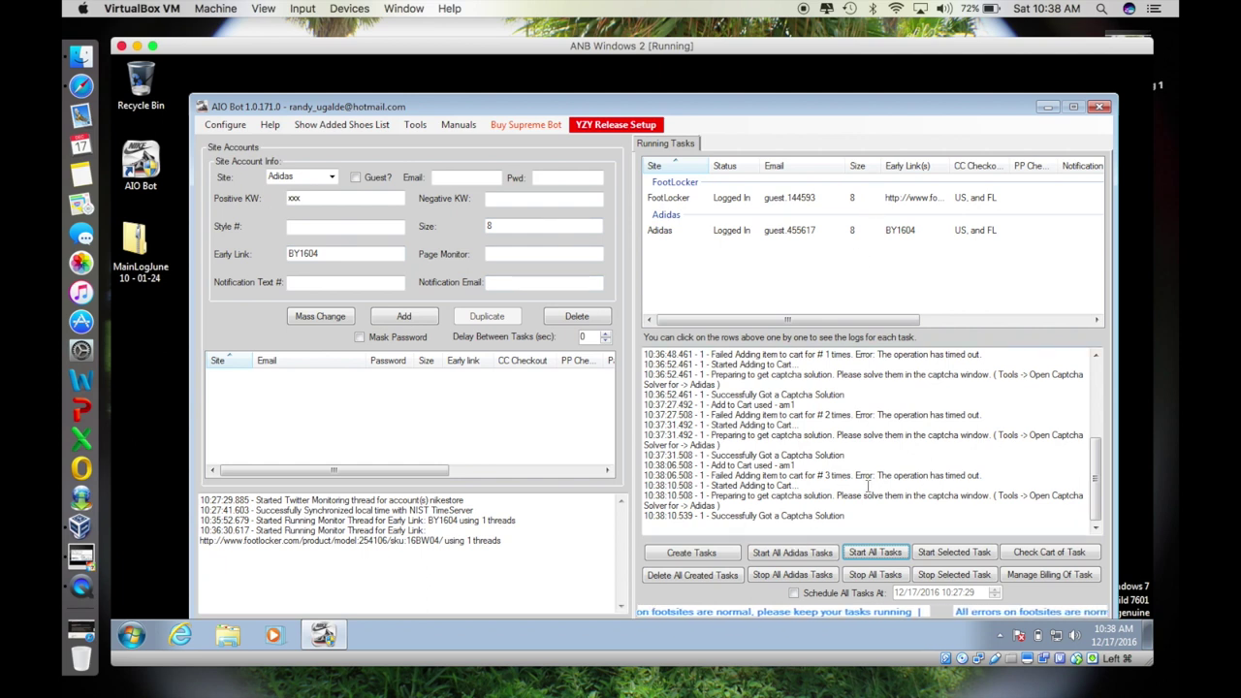
pyautogui.click(775, 198)
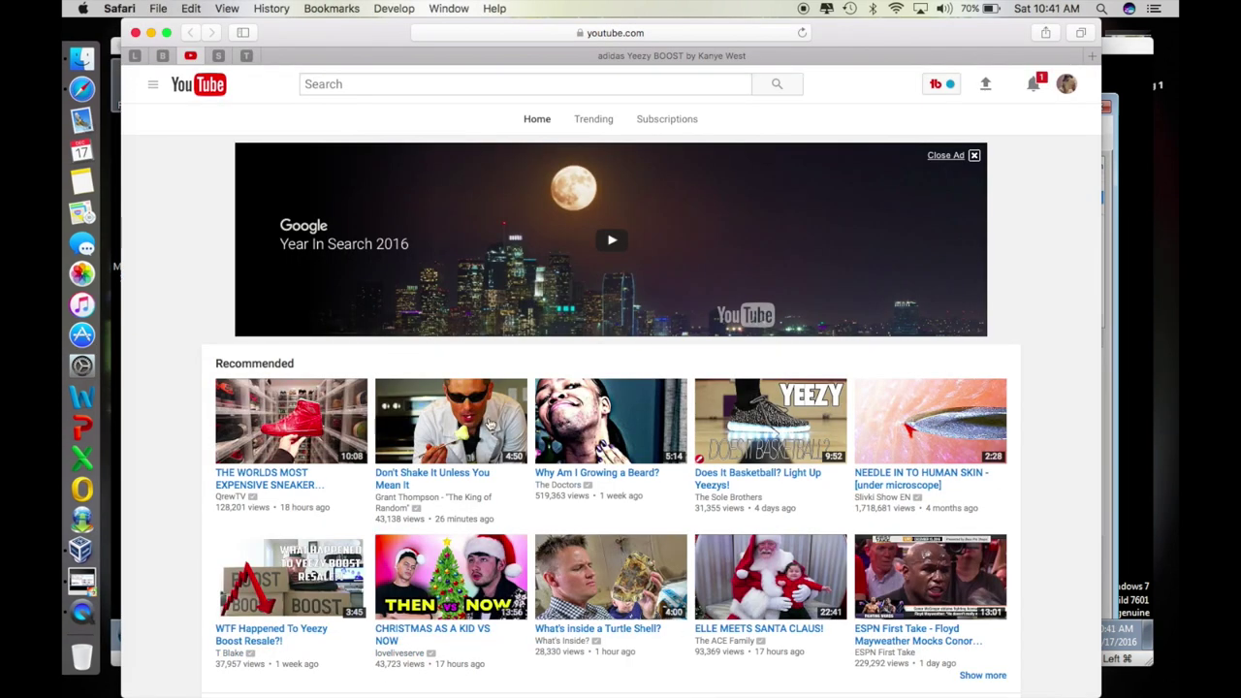
# On YouTube in Safari, open the video "Don't Shake It Unless You Mean It" and view its channel's option to send all notifications
pyautogui.click(465, 473)
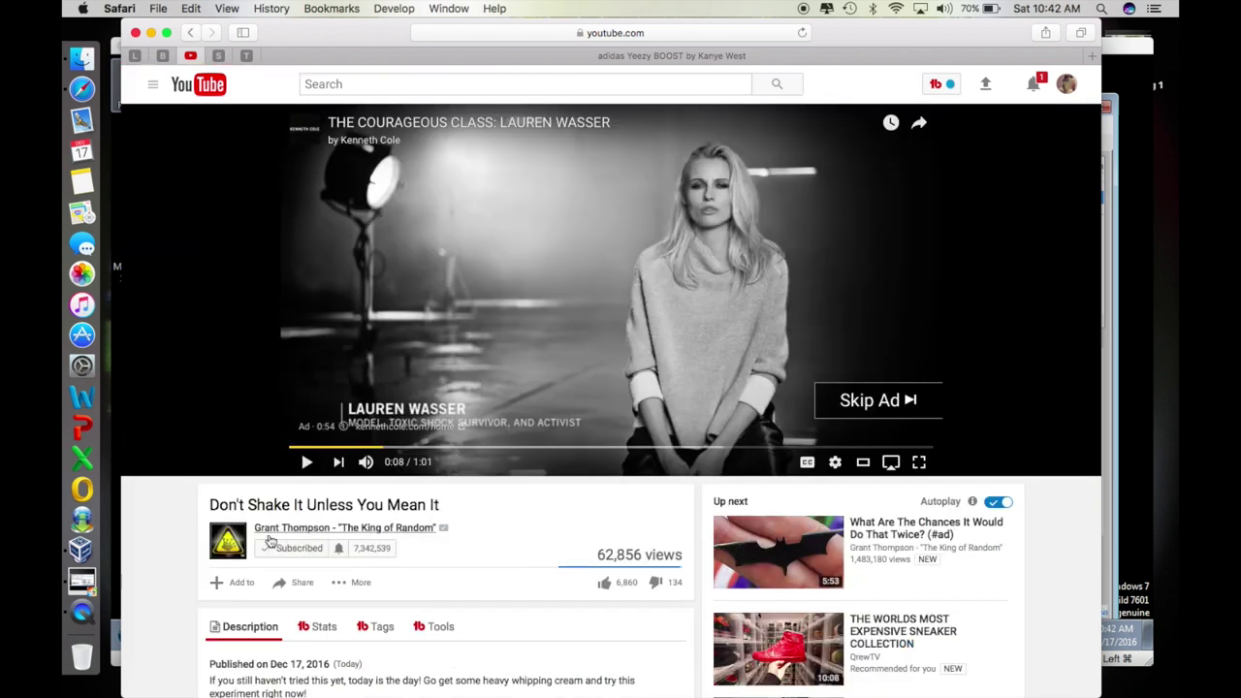
pyautogui.click(340, 549)
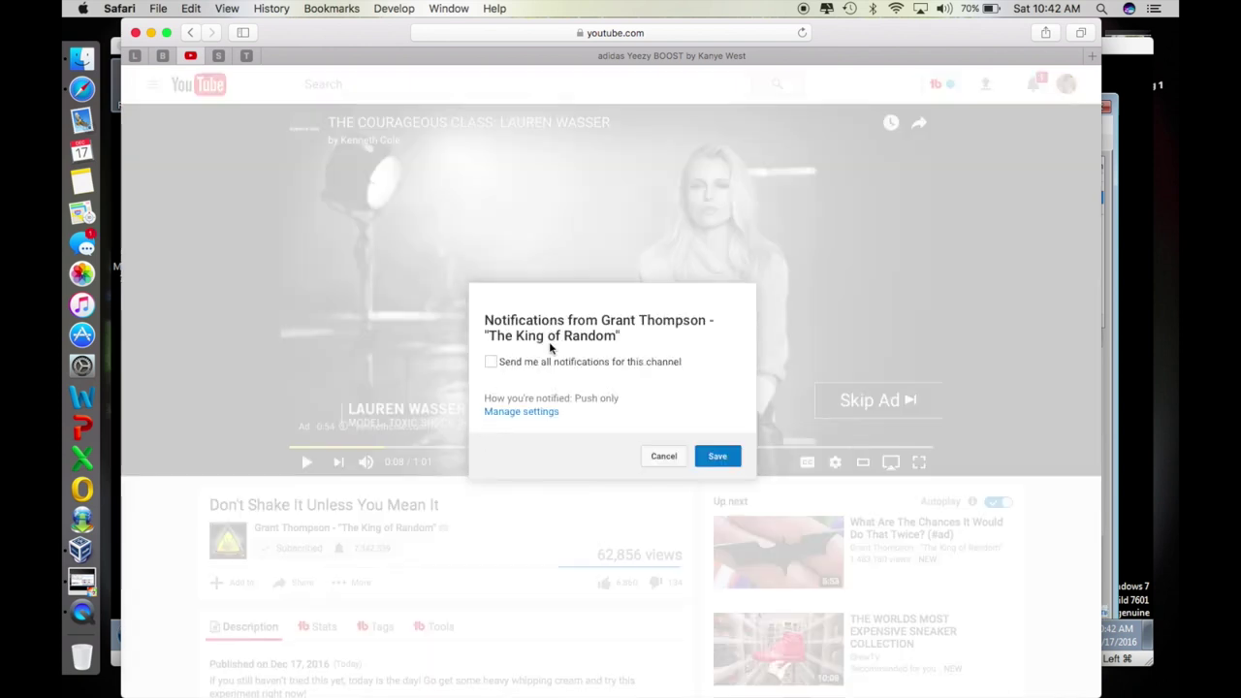
pyautogui.click(492, 361)
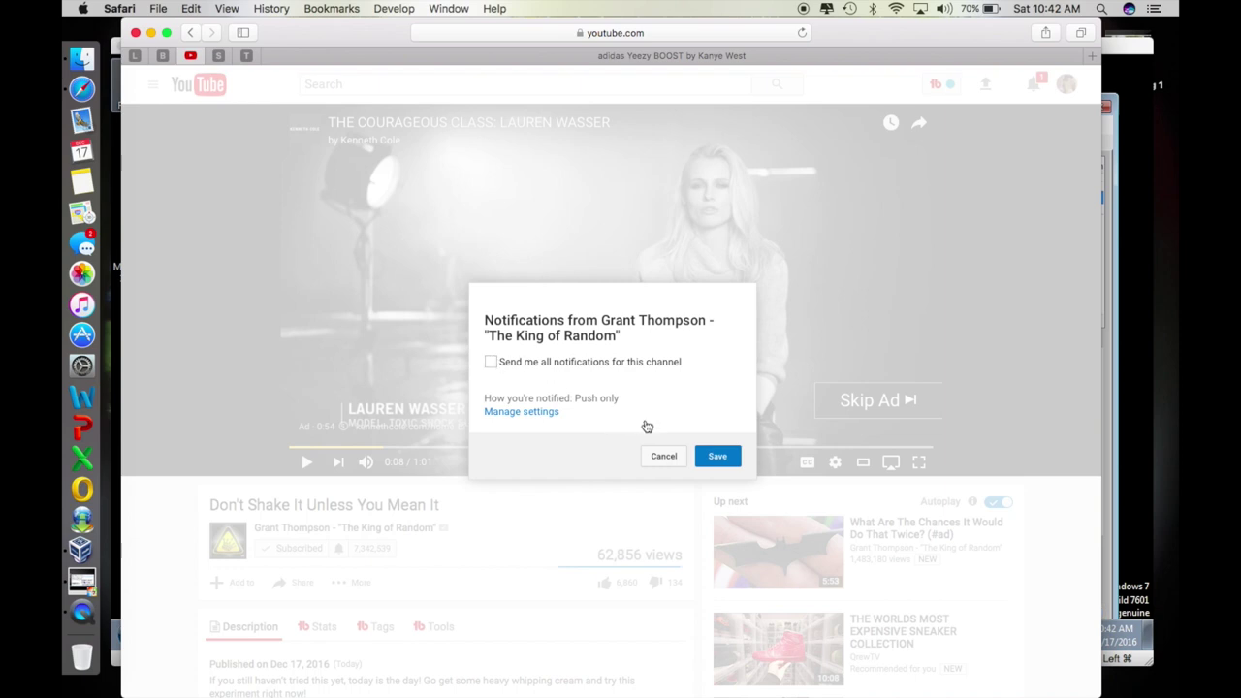